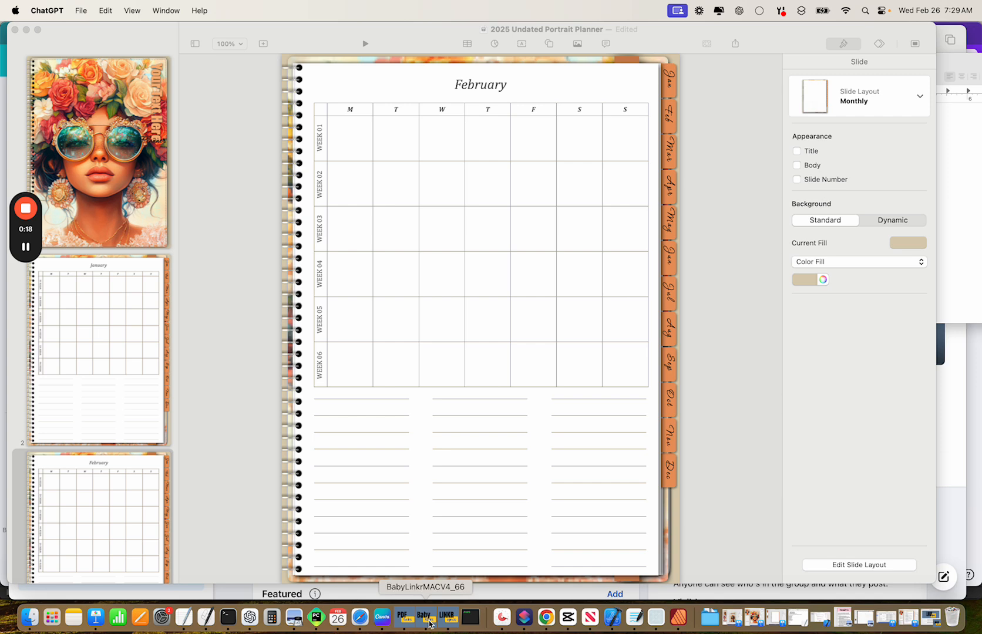
Select the February table's day cells B2:H7 and set their text colour to dark grey.
click(424, 618)
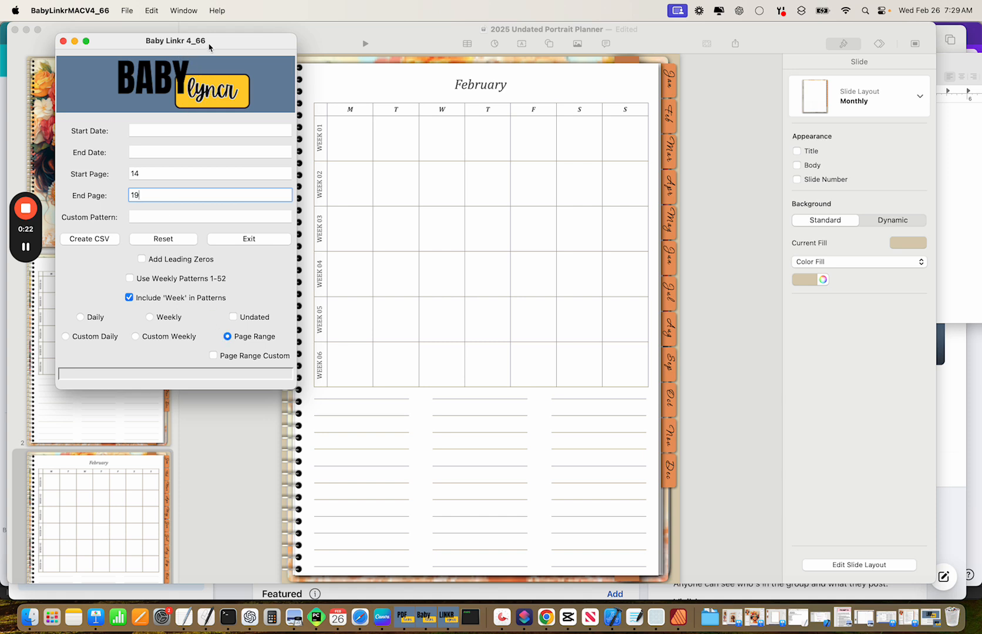
click(315, 42)
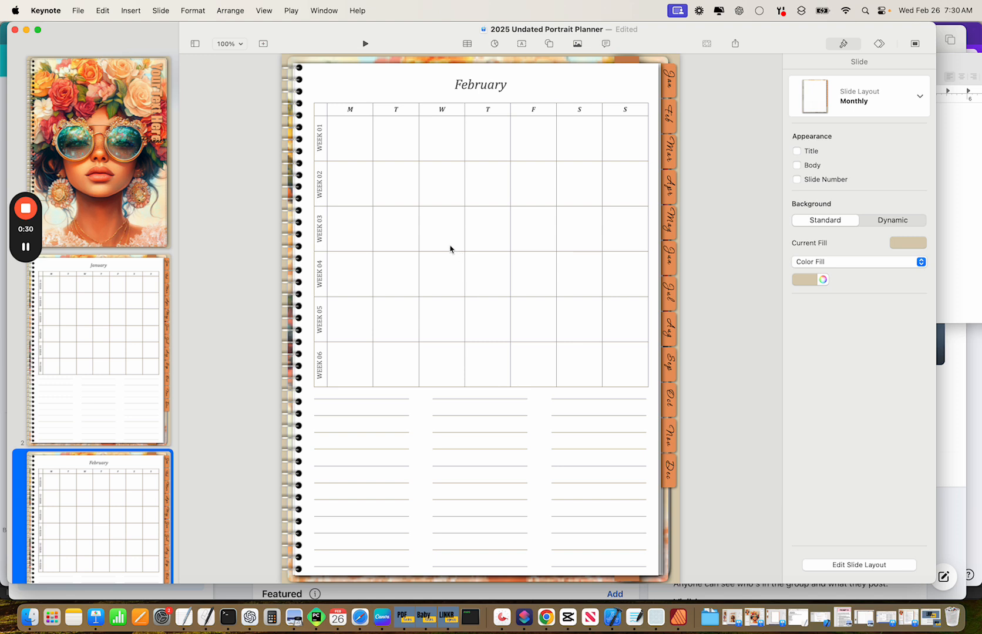
click(357, 143)
click(355, 140)
drag(354, 134, 617, 364)
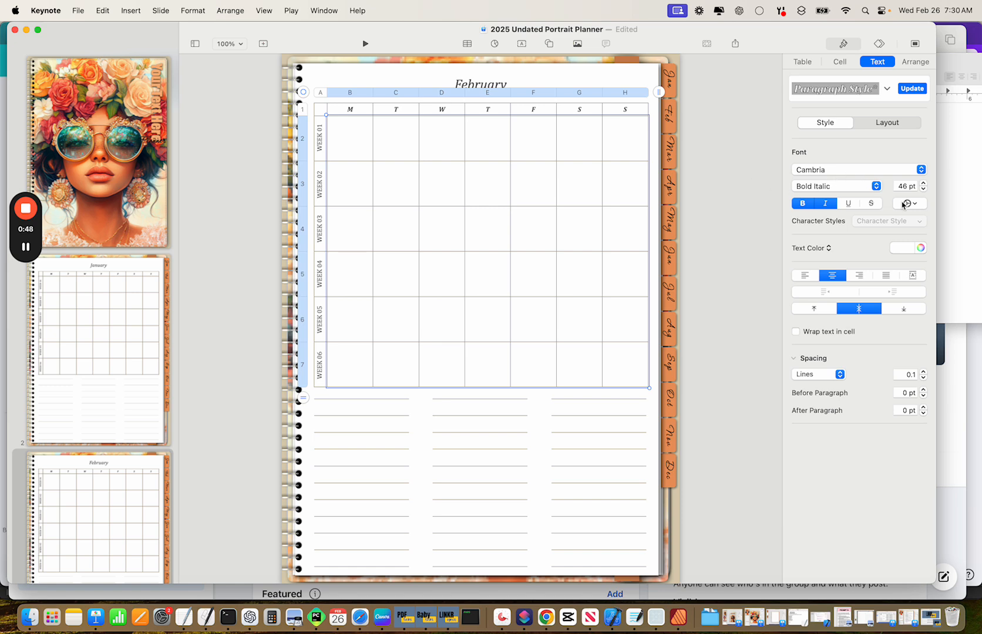
click(904, 250)
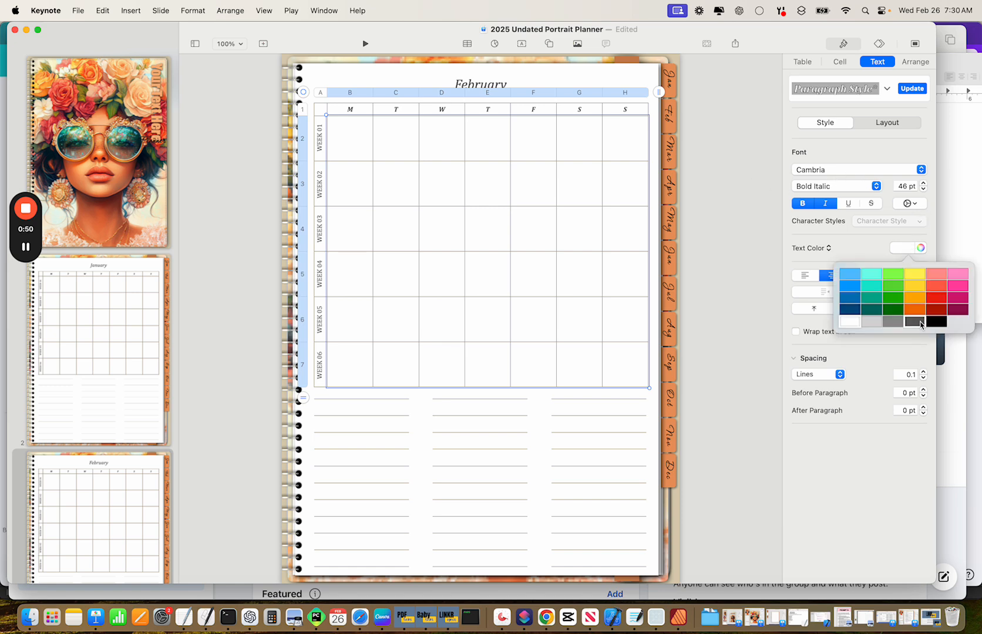
click(916, 321)
click(716, 189)
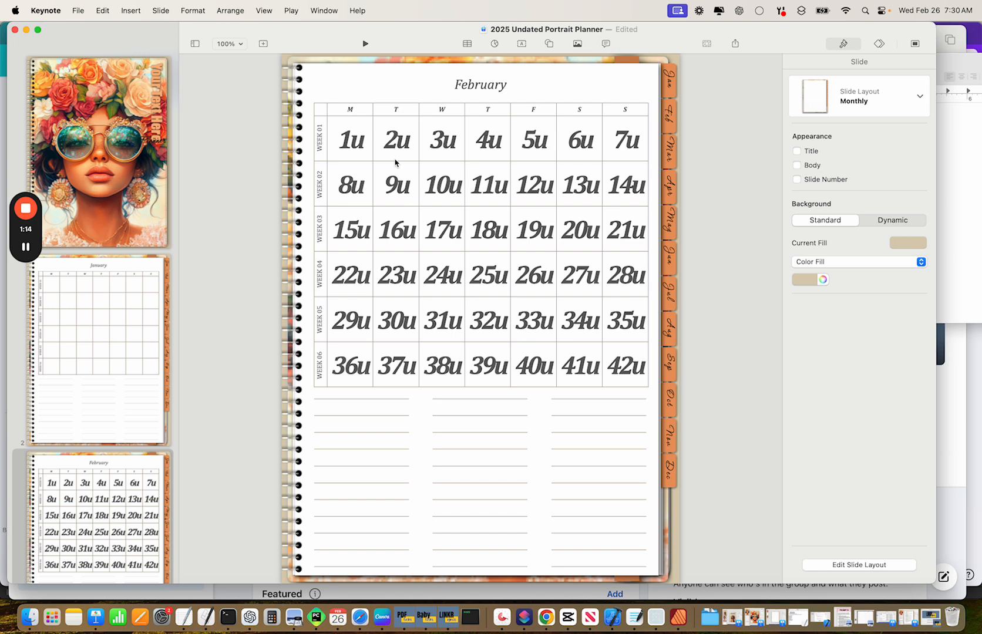
Record 72 weekly pages, 504 daily pages, Daily 86 and Weekly 14 in a TextEdit note.
click(183, 617)
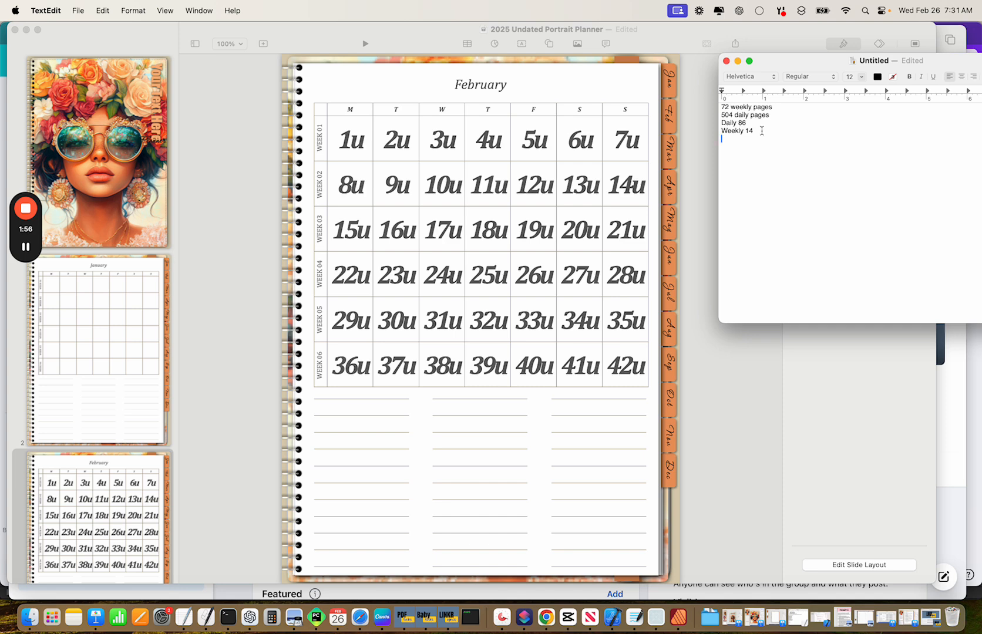
click(476, 150)
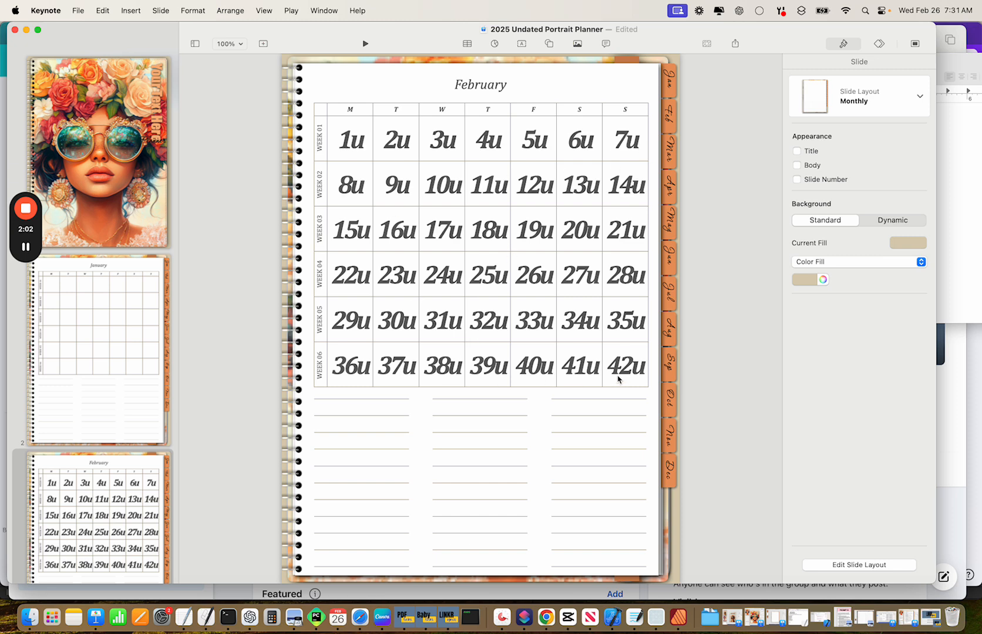
Recolour the February day cells B2:H7 white to hide the numbers, then switch to Baby Linkr.
click(351, 142)
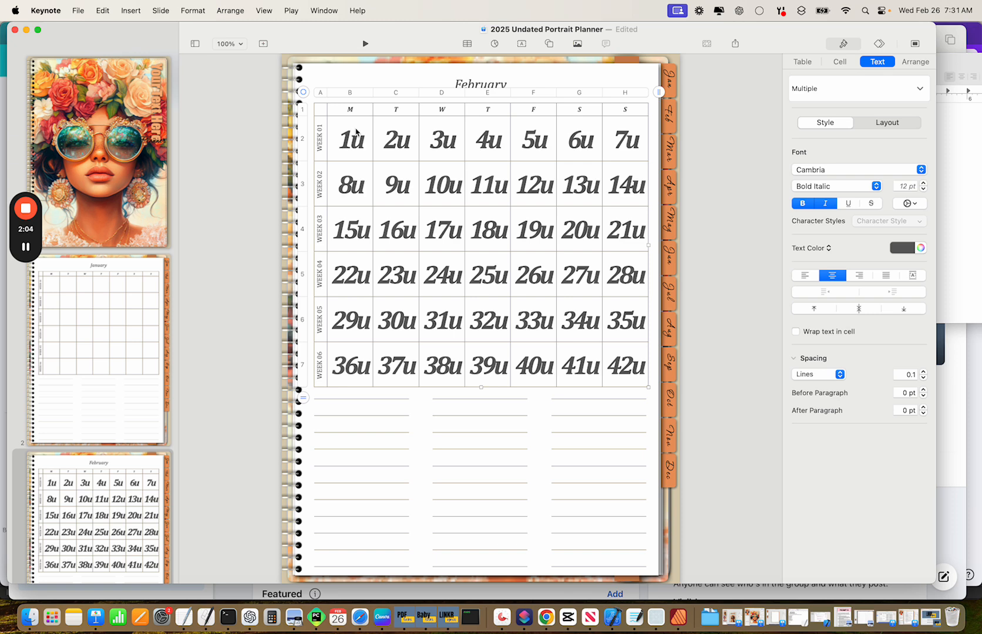
click(356, 135)
drag(361, 138, 617, 375)
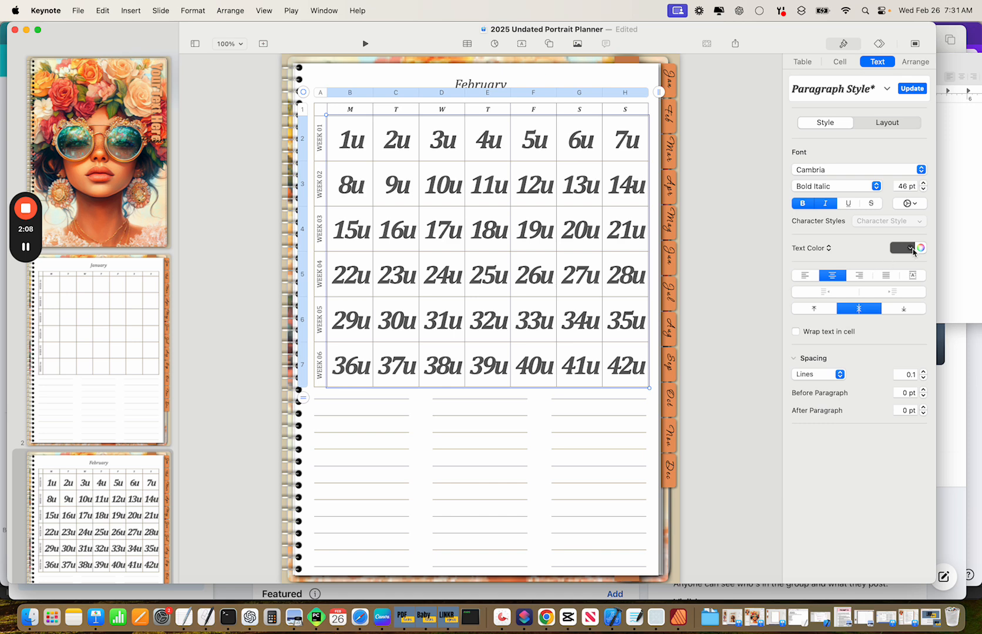
click(910, 248)
click(850, 324)
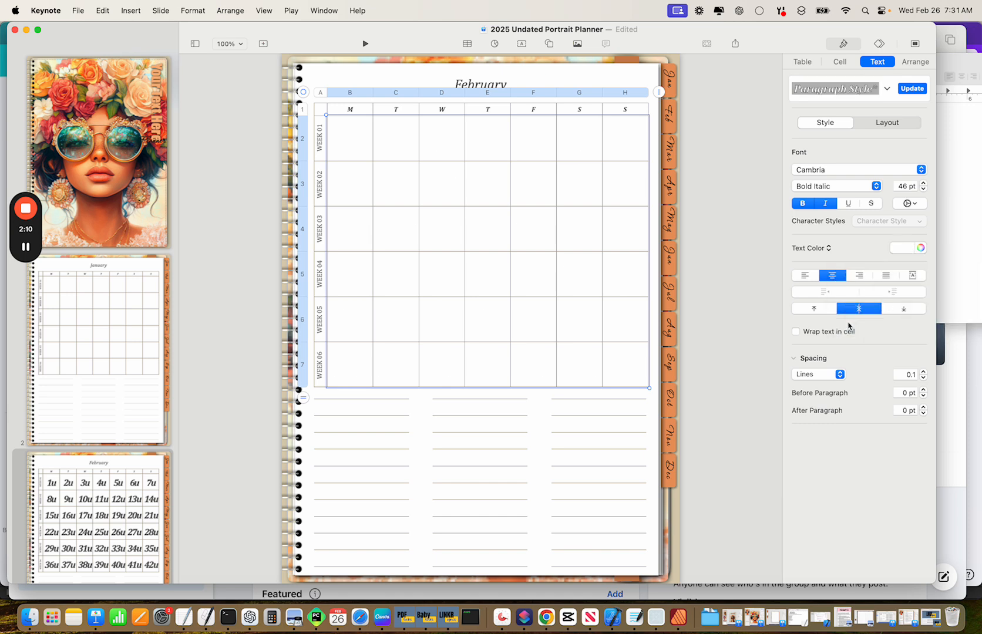
click(716, 317)
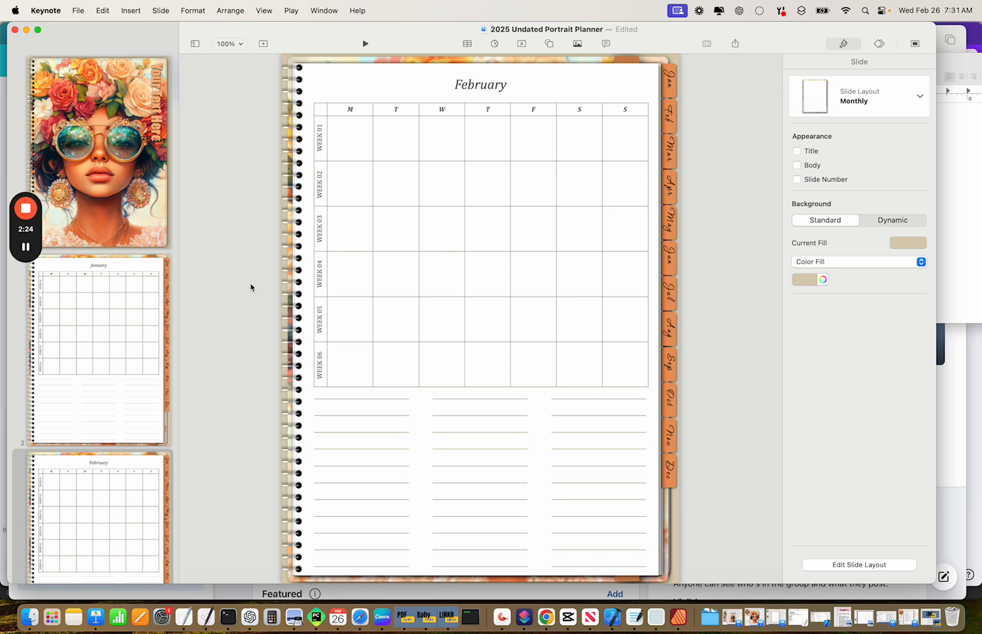
click(28, 248)
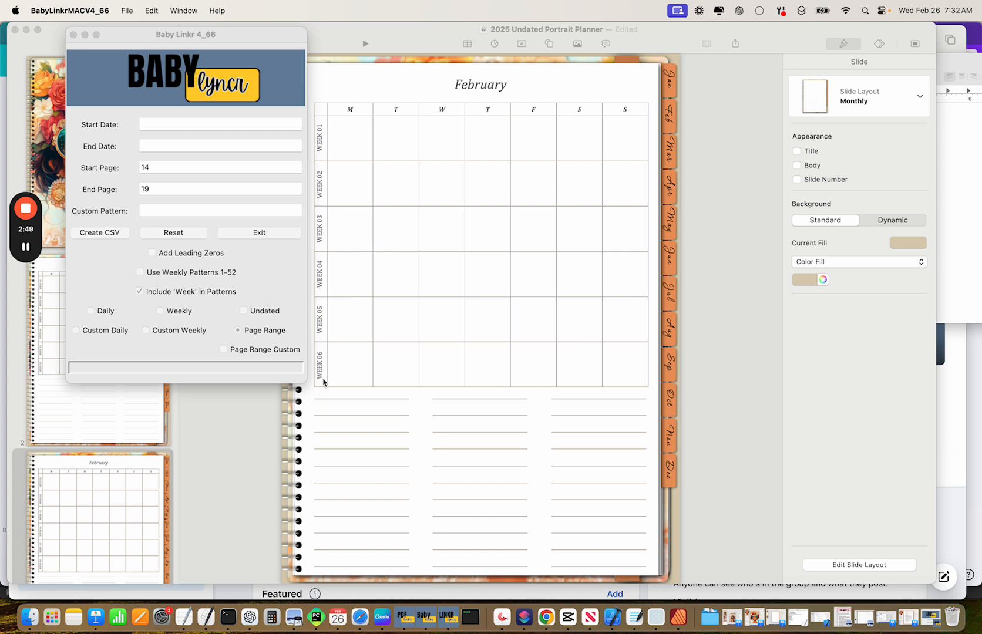
Enable Add Leading Zeros and create a new 'Undated Demo' folder in Downloads for the CSV.
click(266, 279)
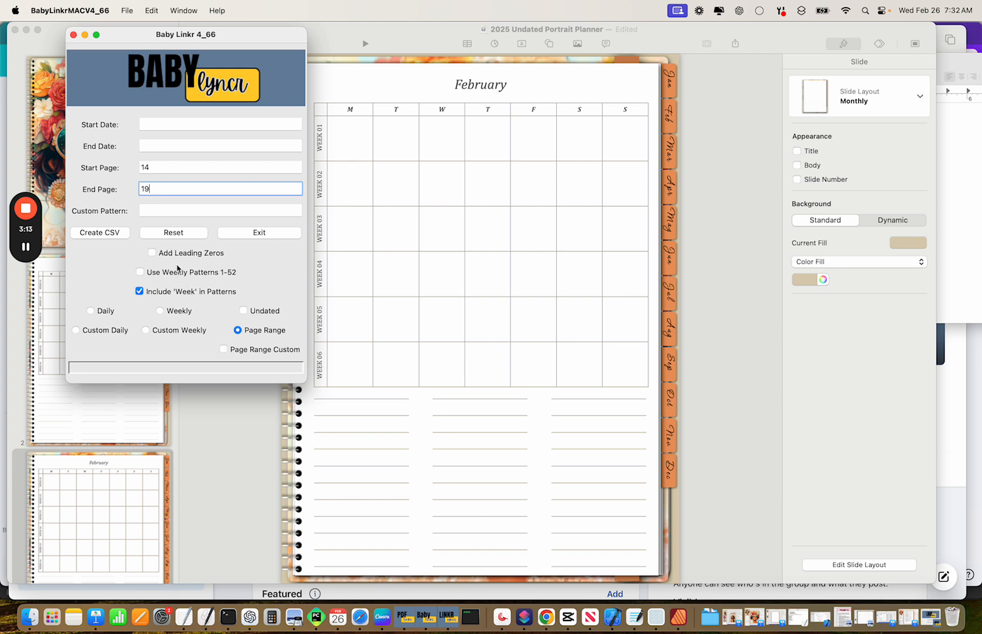
click(152, 253)
click(100, 234)
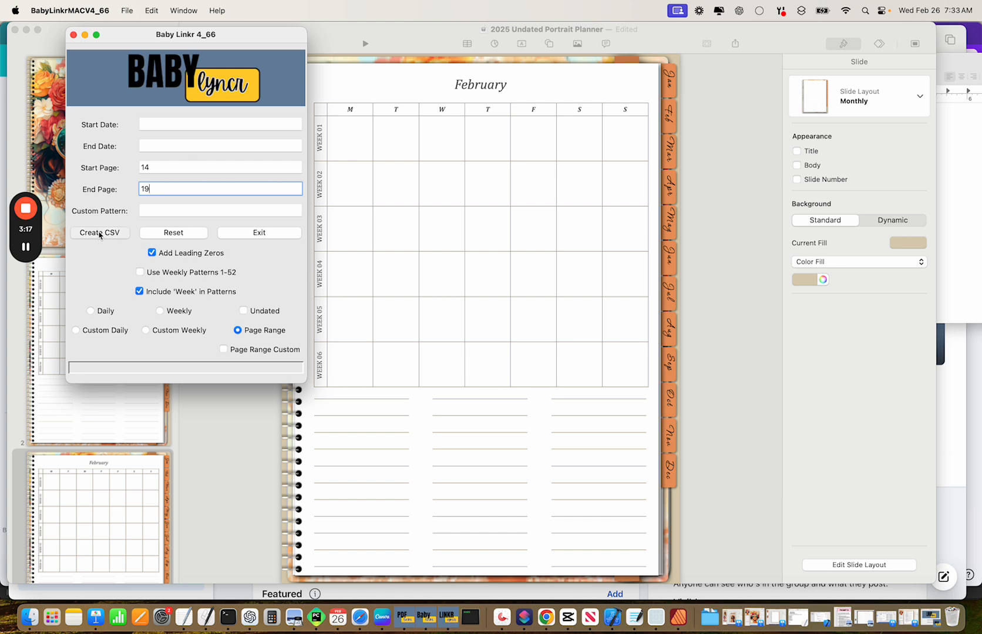
click(305, 162)
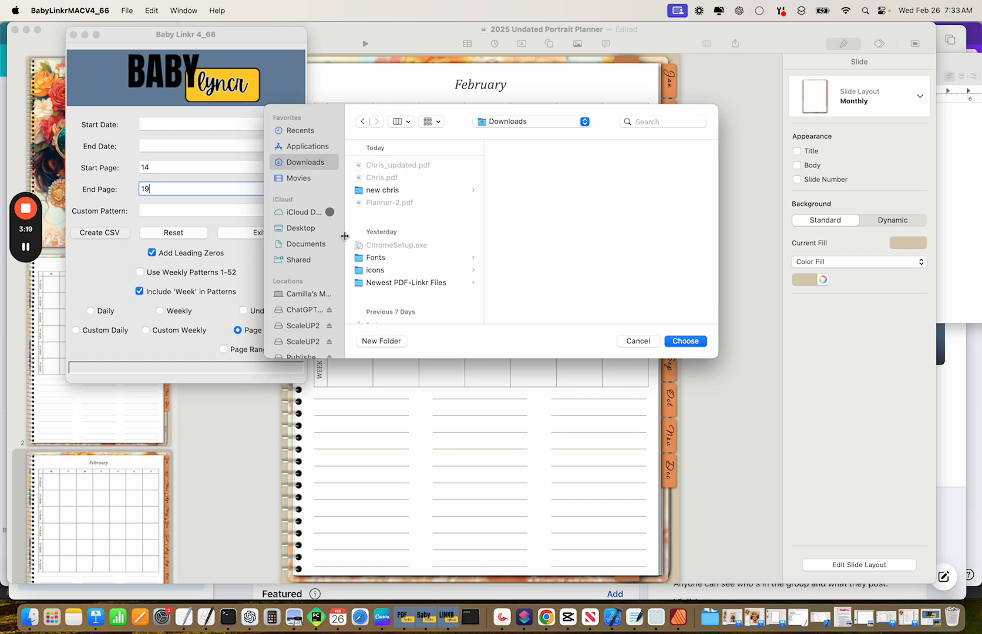
click(381, 341)
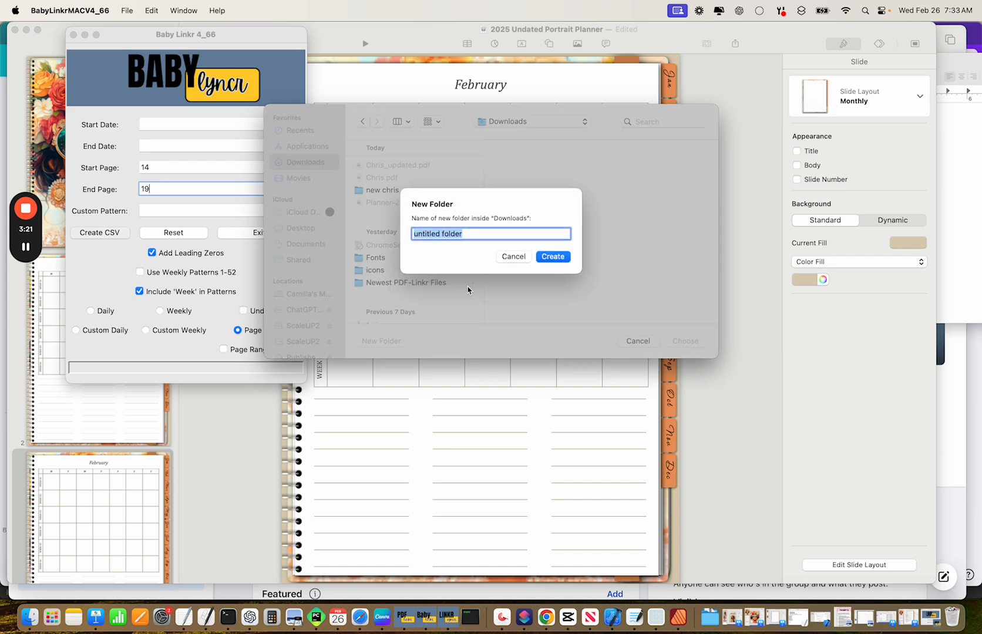
text(Undated Demo)
key(Return)
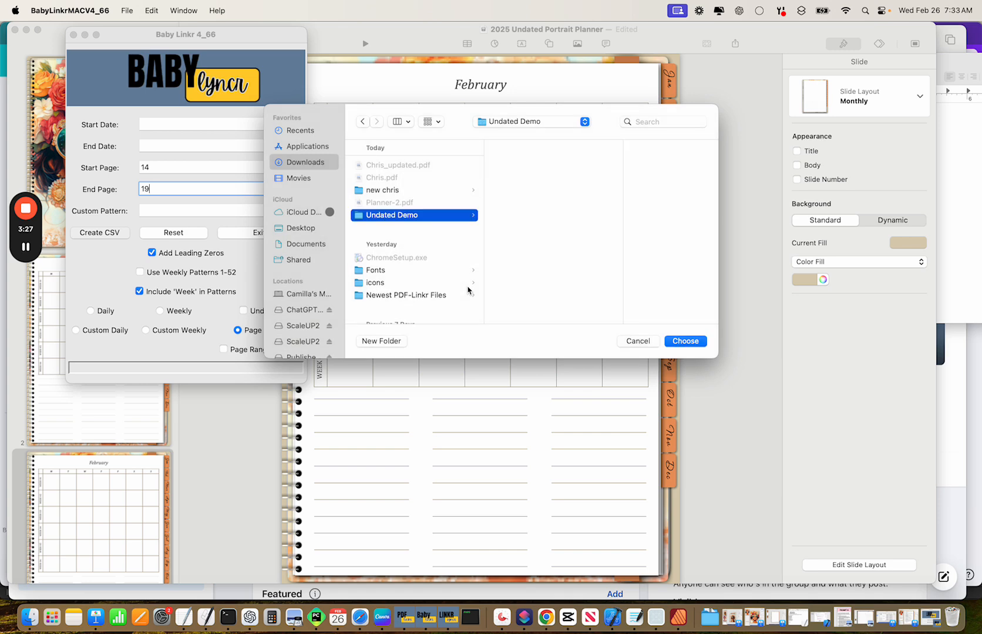
Save the pages 14–19 CSV as 1JanWeekly.csv in Undated Demo and confirm the success message.
click(678, 342)
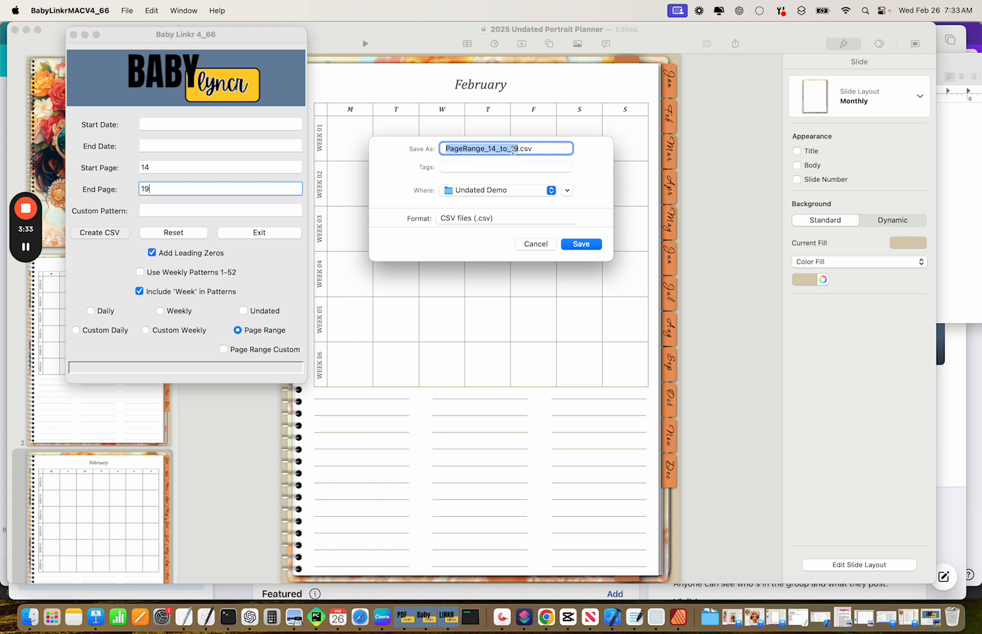
text(1JanWeekly)
key(Return)
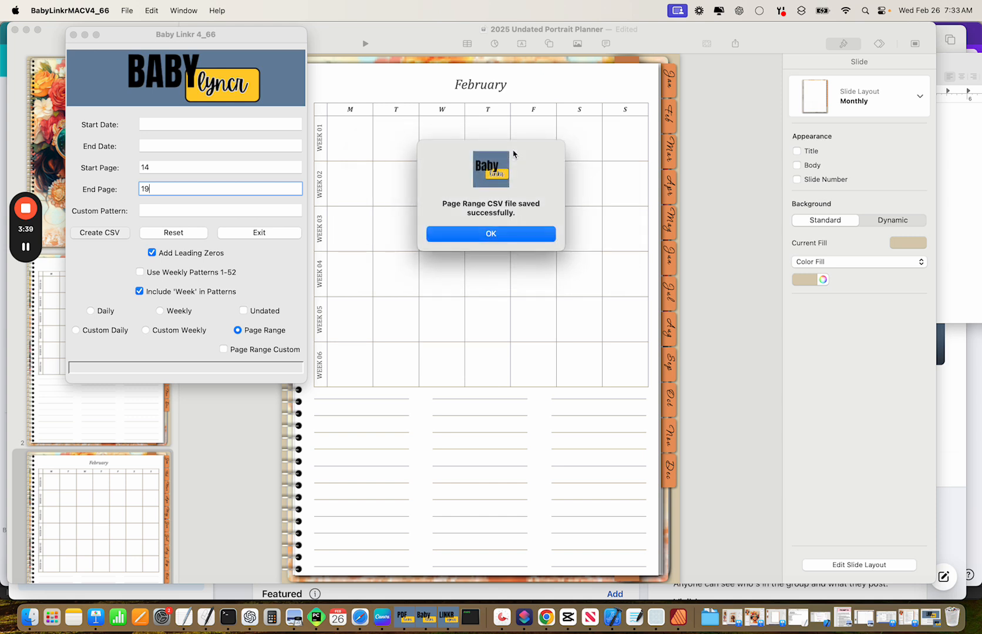
click(477, 237)
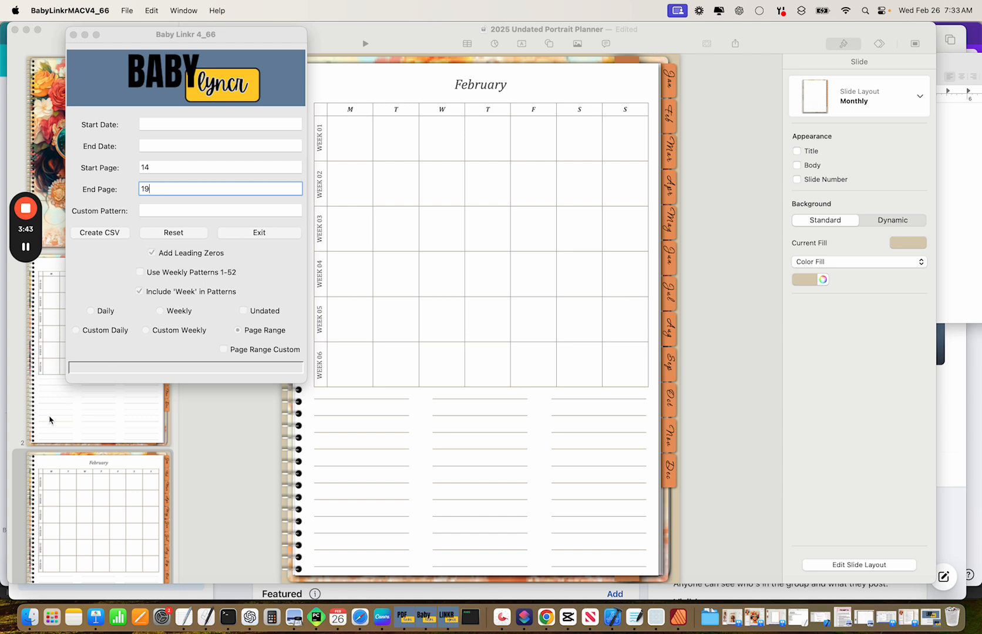
scroll(71, 487, down, 10)
scroll(81, 472, down, 15)
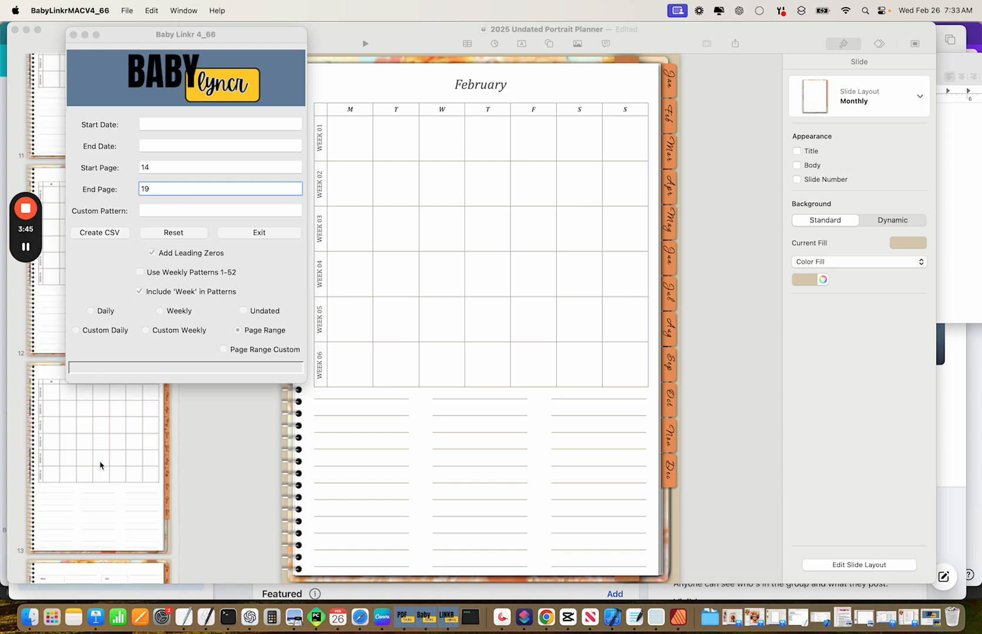
scroll(97, 441, down, 10)
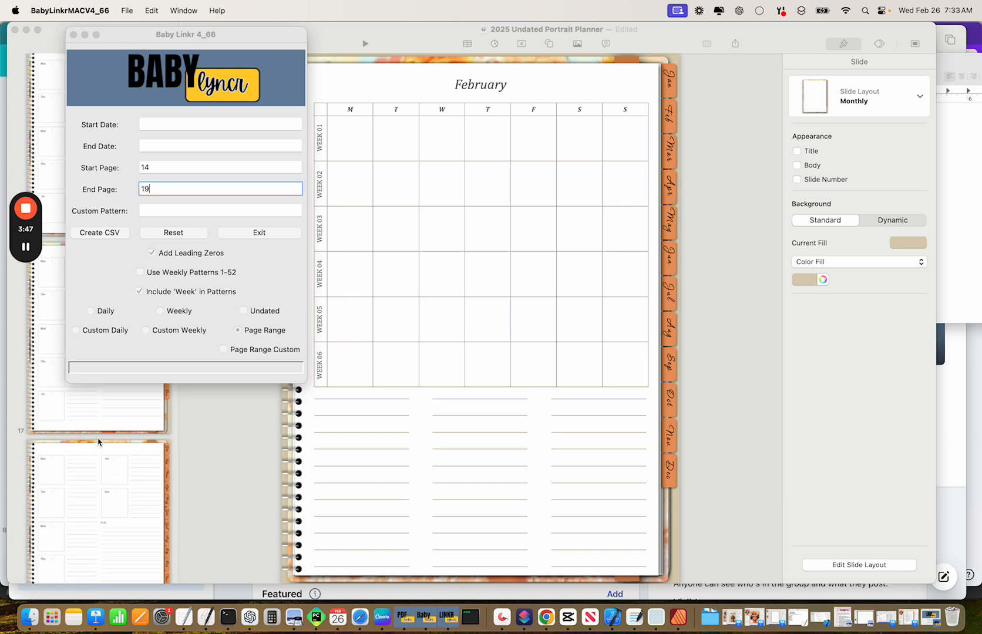
scroll(94, 446, down, 5)
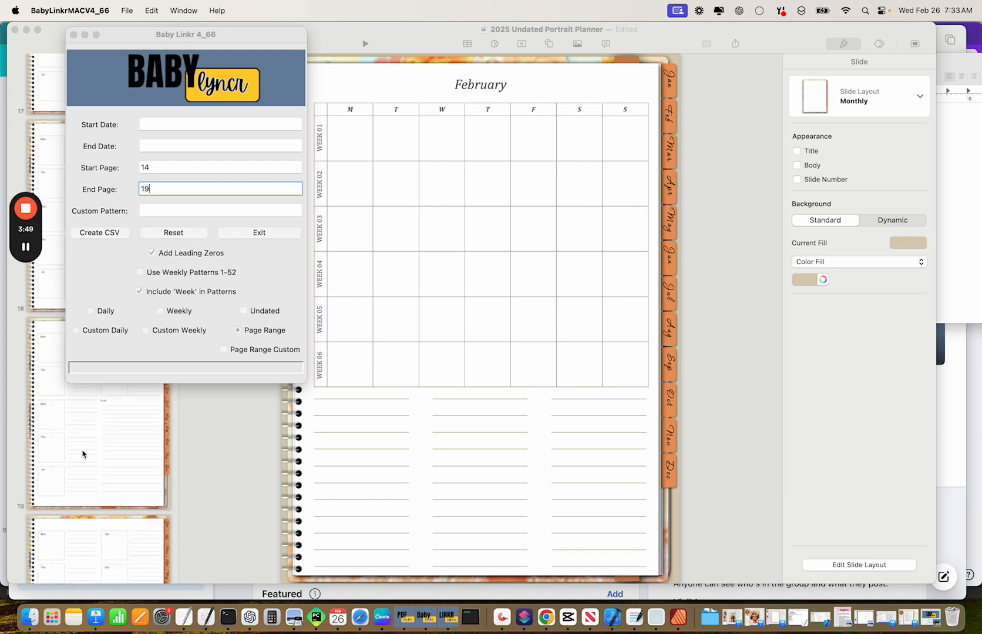
Set the page range to start at page 20 and end at page 25.
click(154, 167)
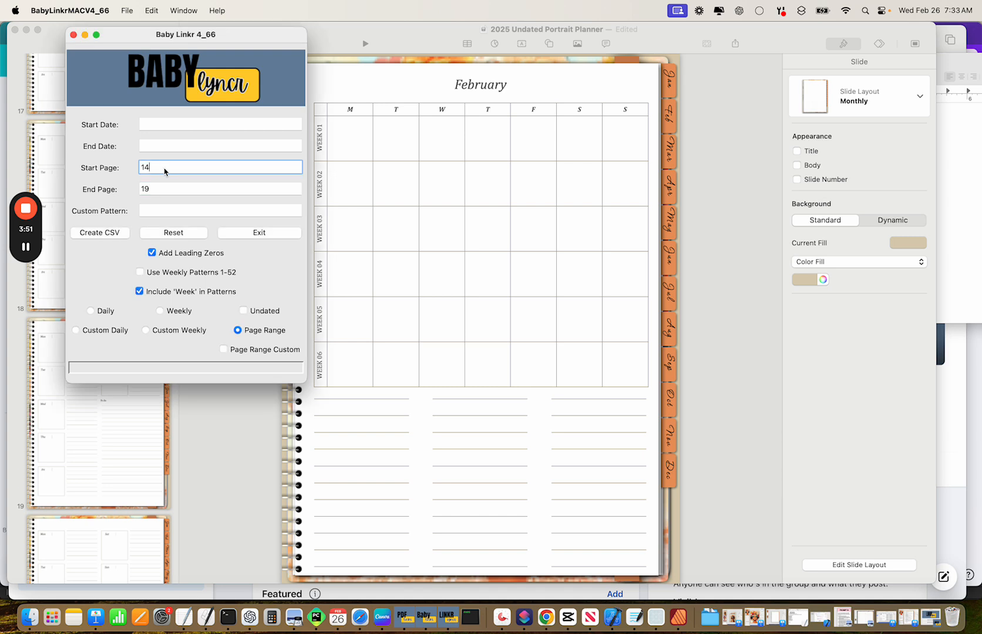
text(20)
click(157, 194)
text(26)
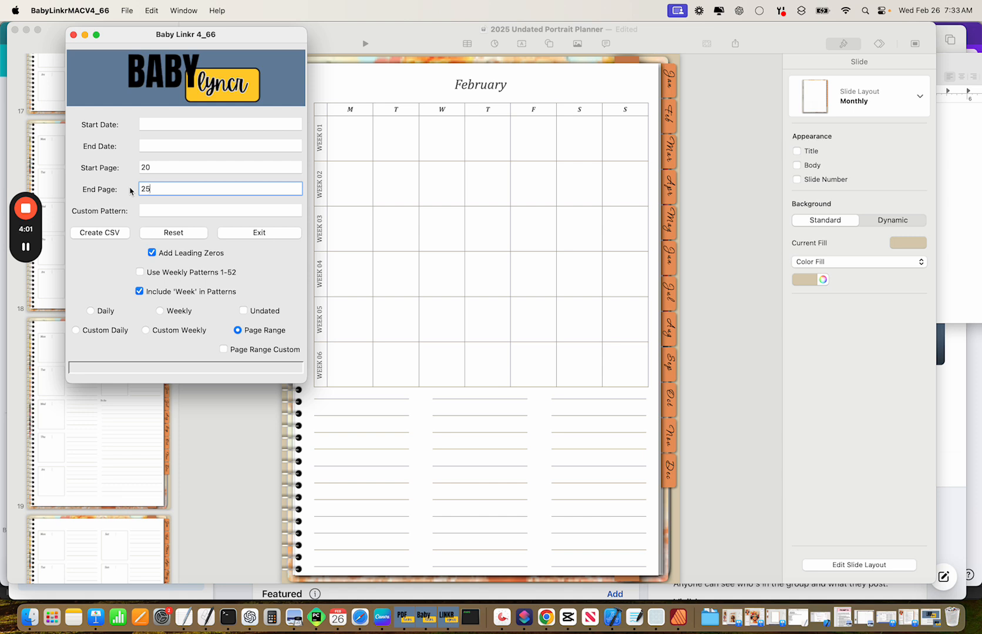
Save the range's CSV as 2Feb.csv in the Undated Demo folder and dismiss the success alert.
click(100, 232)
click(306, 162)
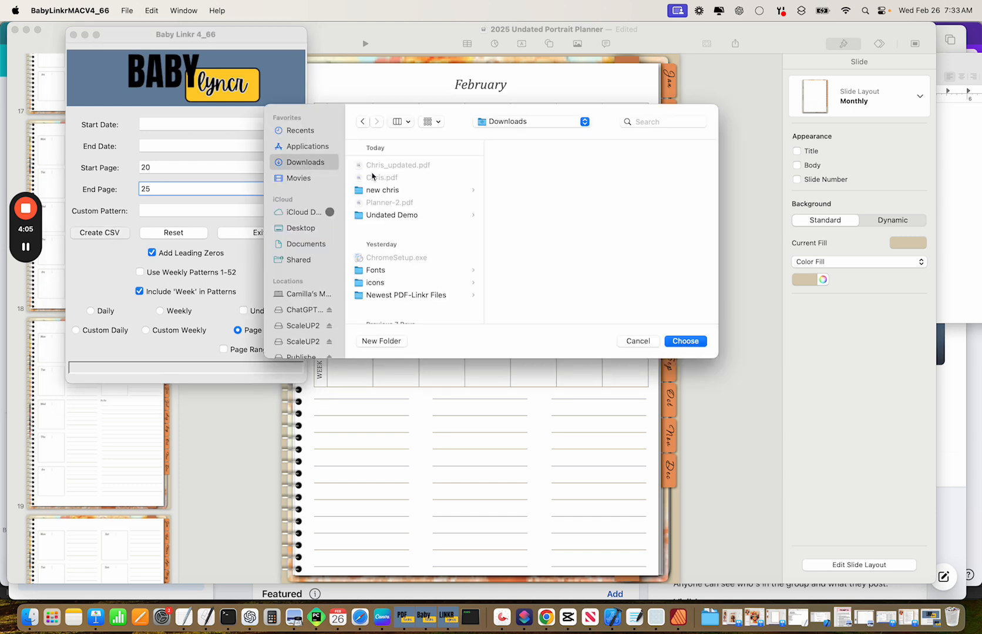
click(408, 217)
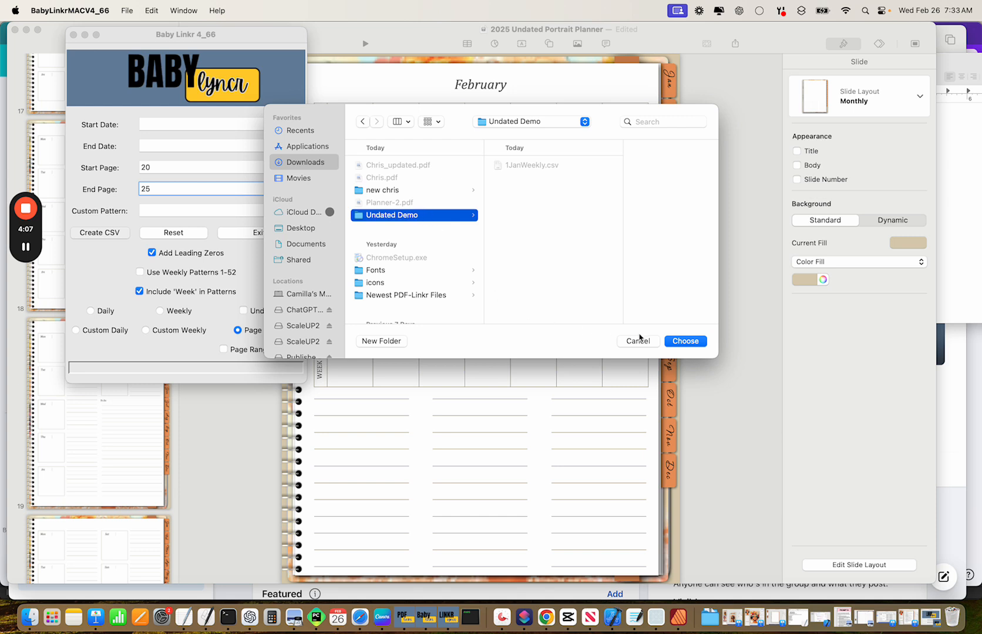
click(676, 343)
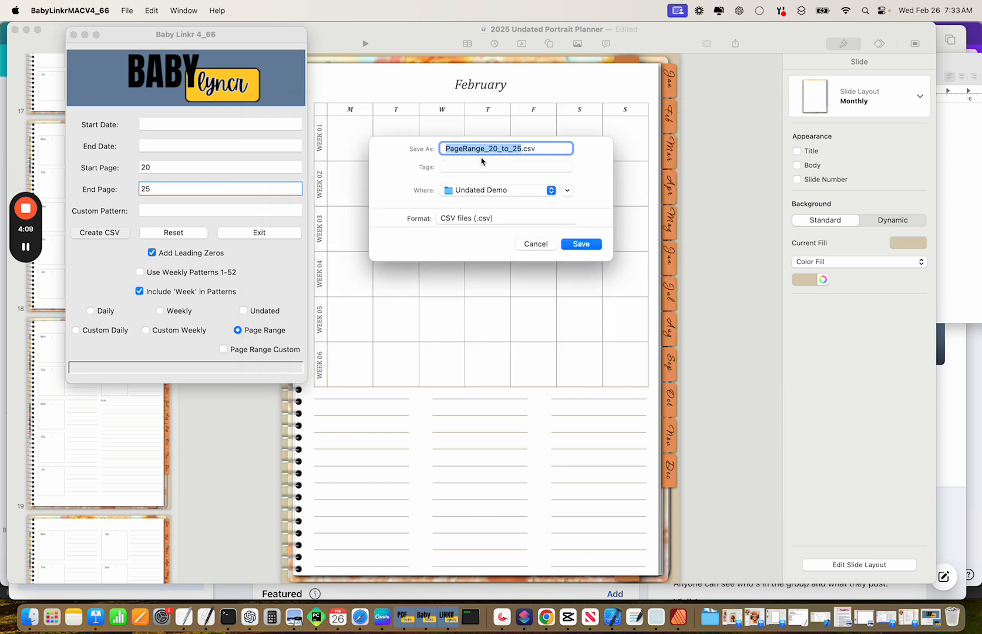
text(2Feb)
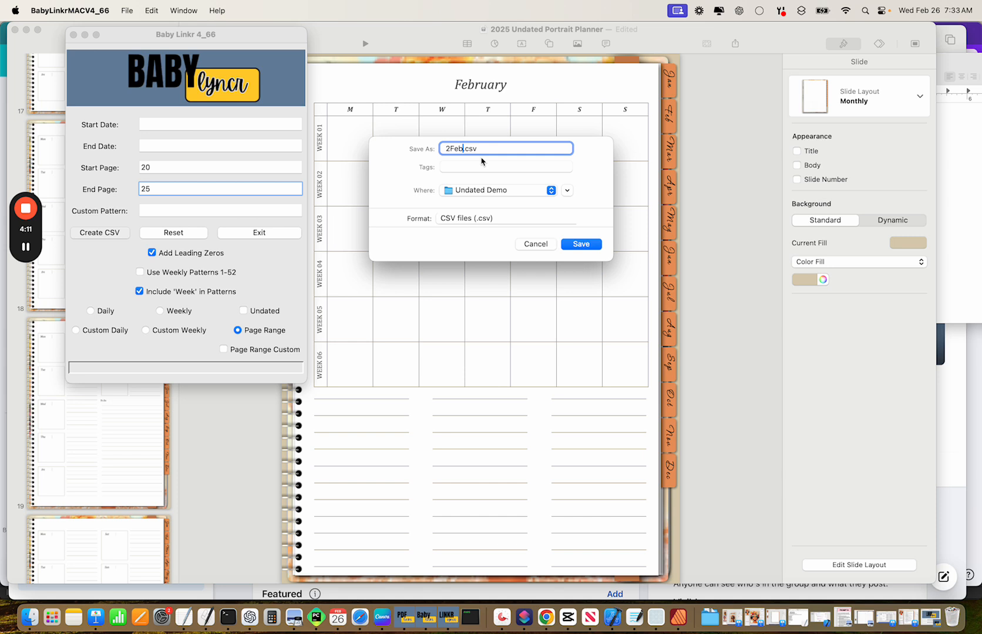
key(Return)
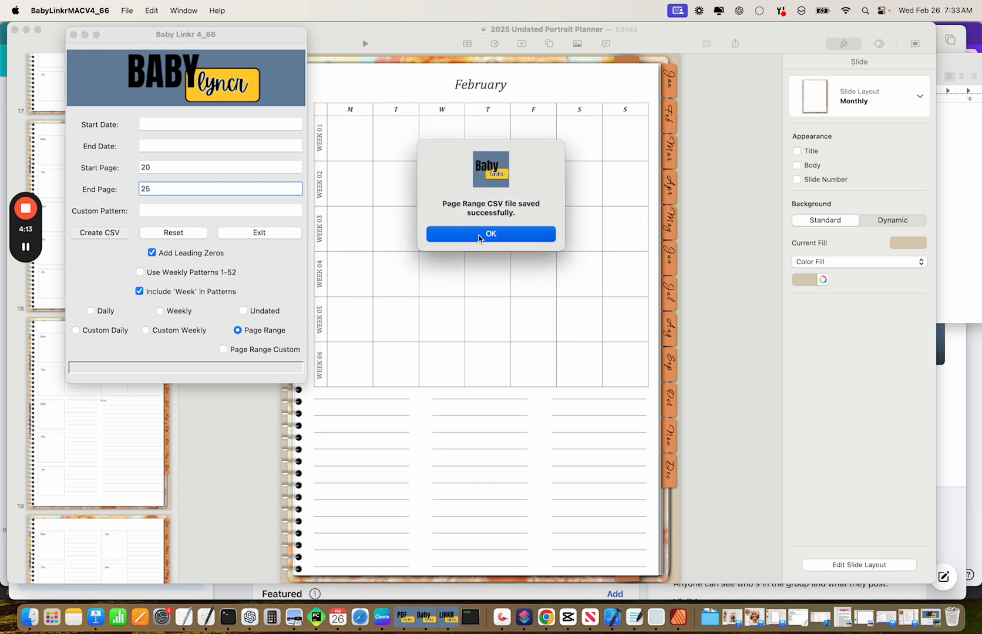
click(478, 234)
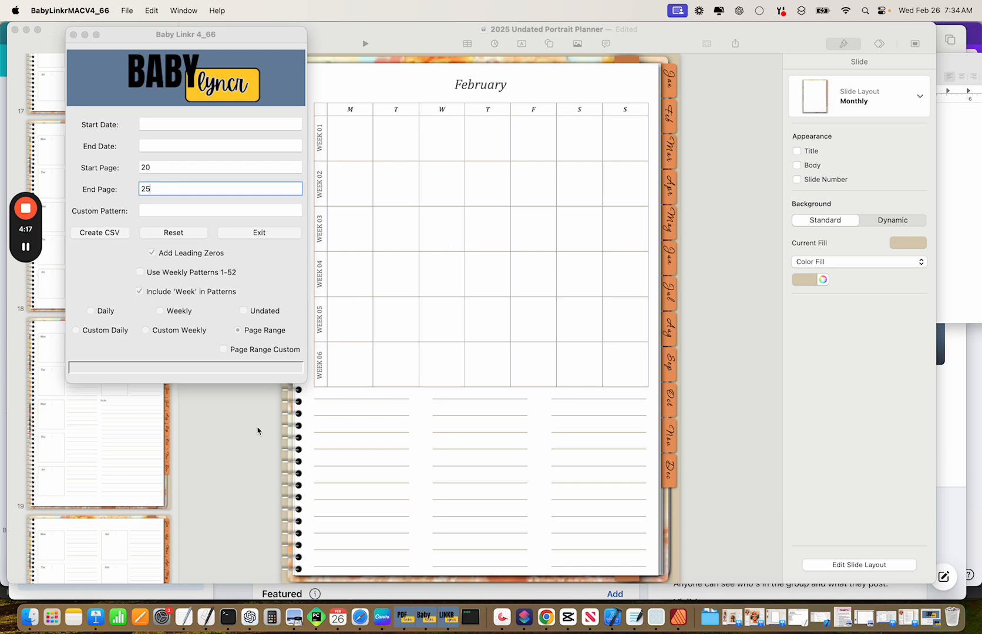
Open 1JanWeekly.csv from Downloads/Undated Demo in TextEdit, confirm Week 01–06 map to pages 14–19, then close it.
click(30, 616)
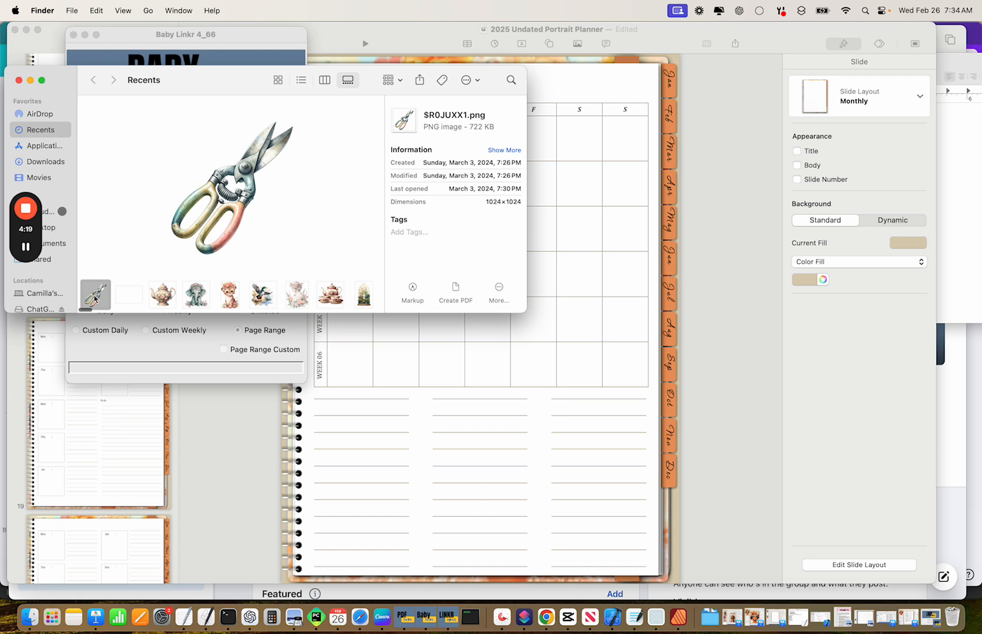
click(44, 161)
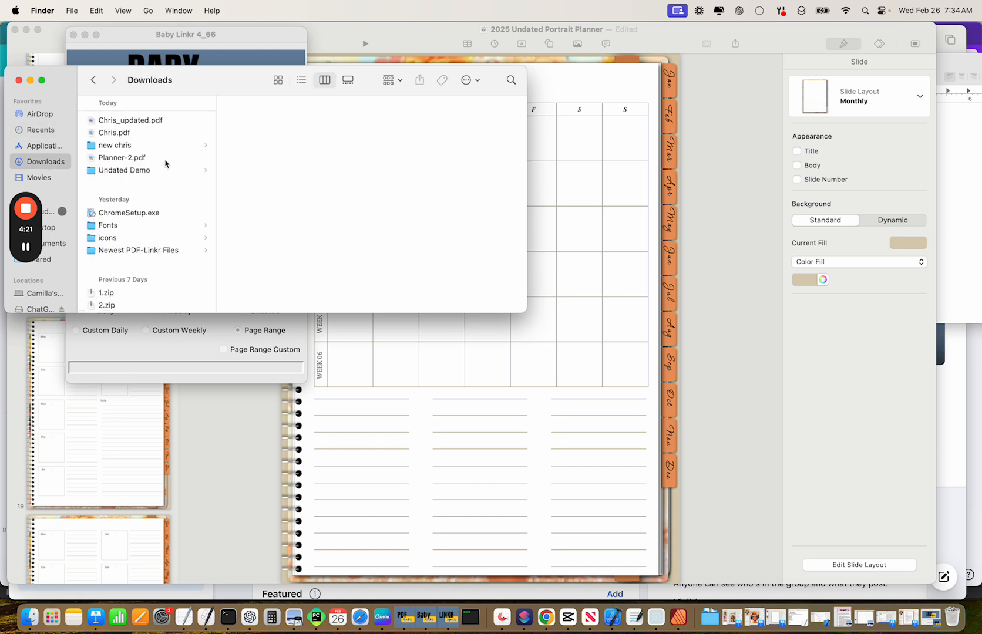
click(122, 171)
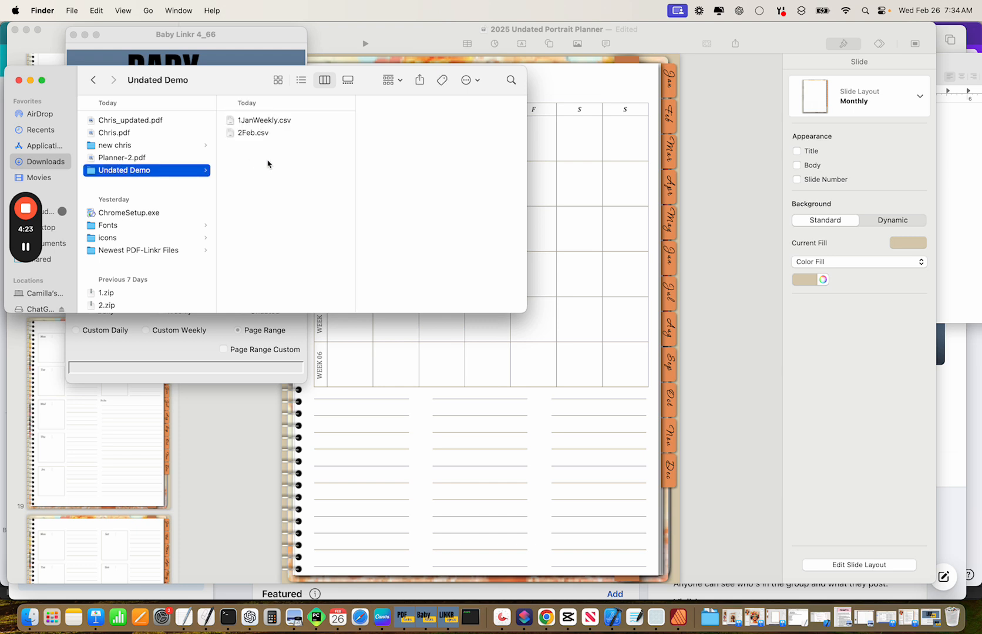
click(270, 120)
right_click(272, 120)
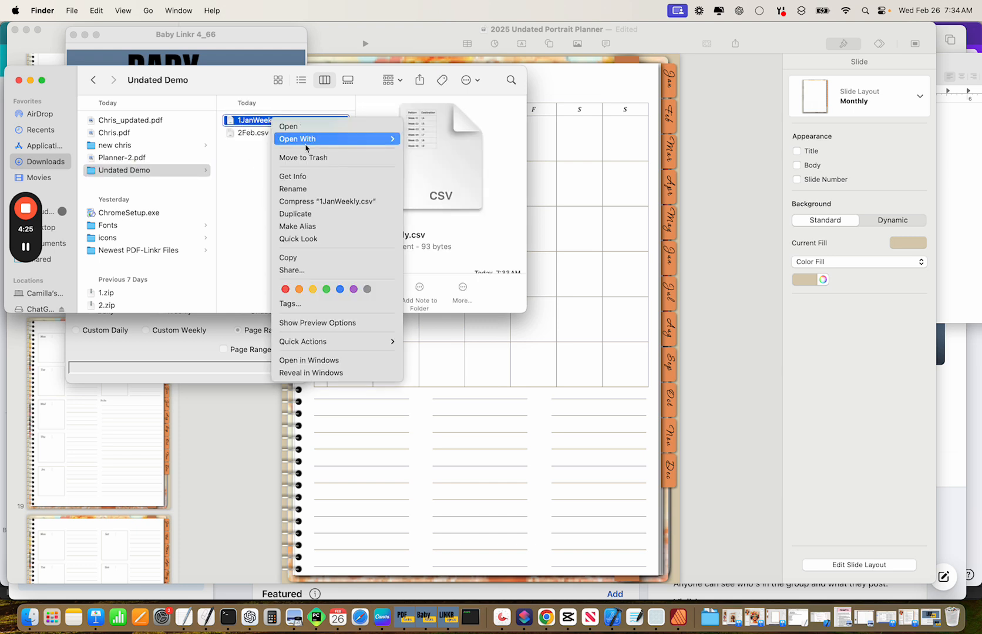
mouse_move(305, 143)
click(434, 227)
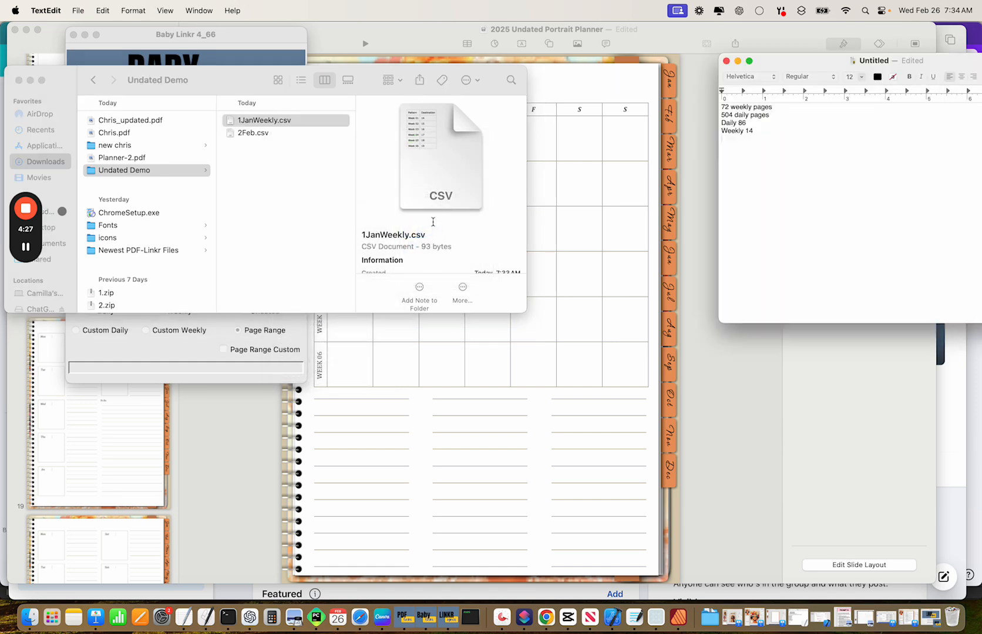
drag(245, 91, 648, 72)
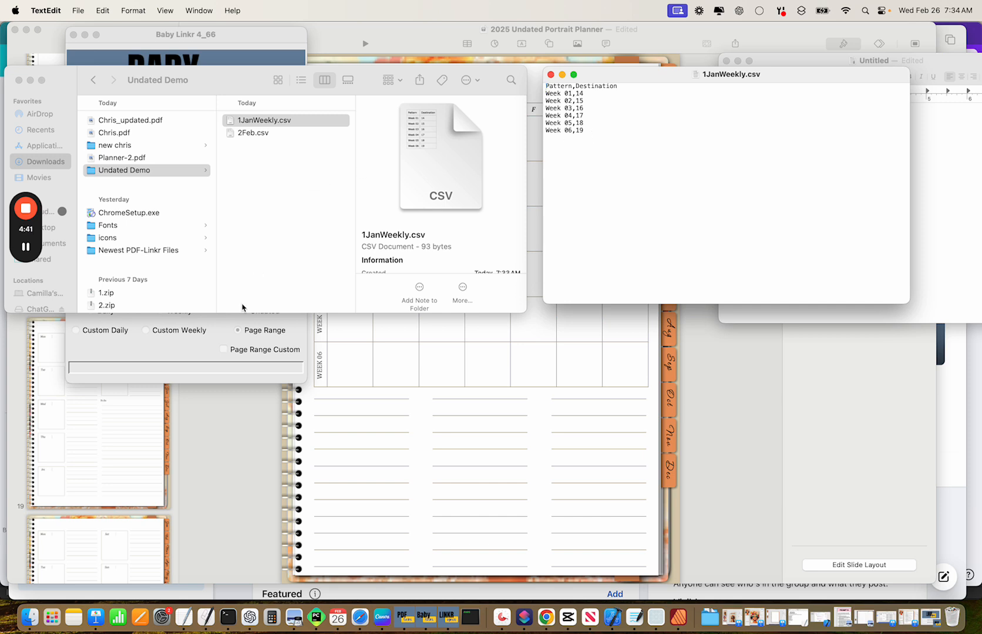
click(204, 349)
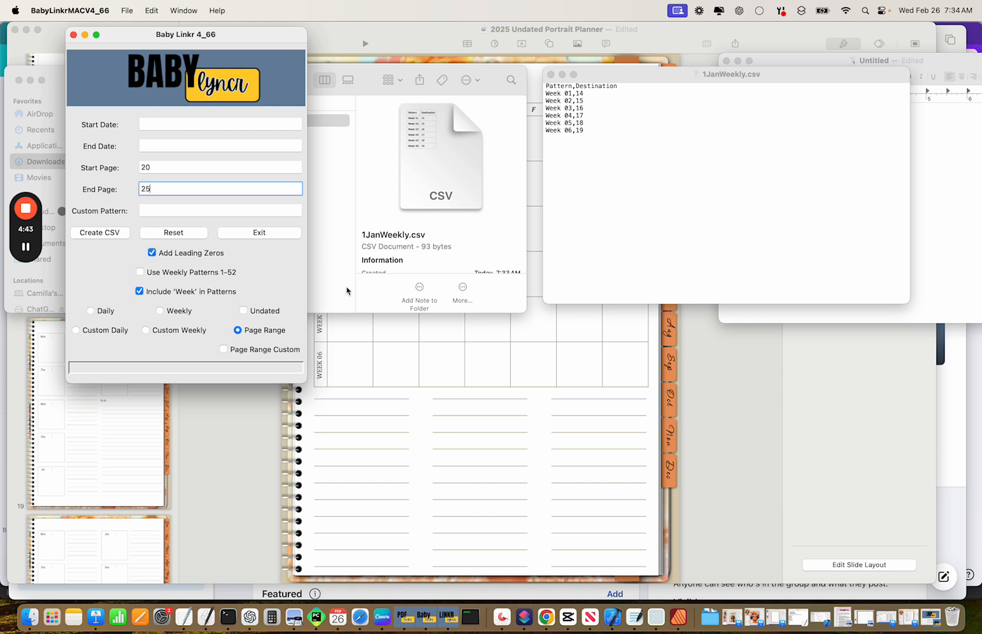
click(550, 75)
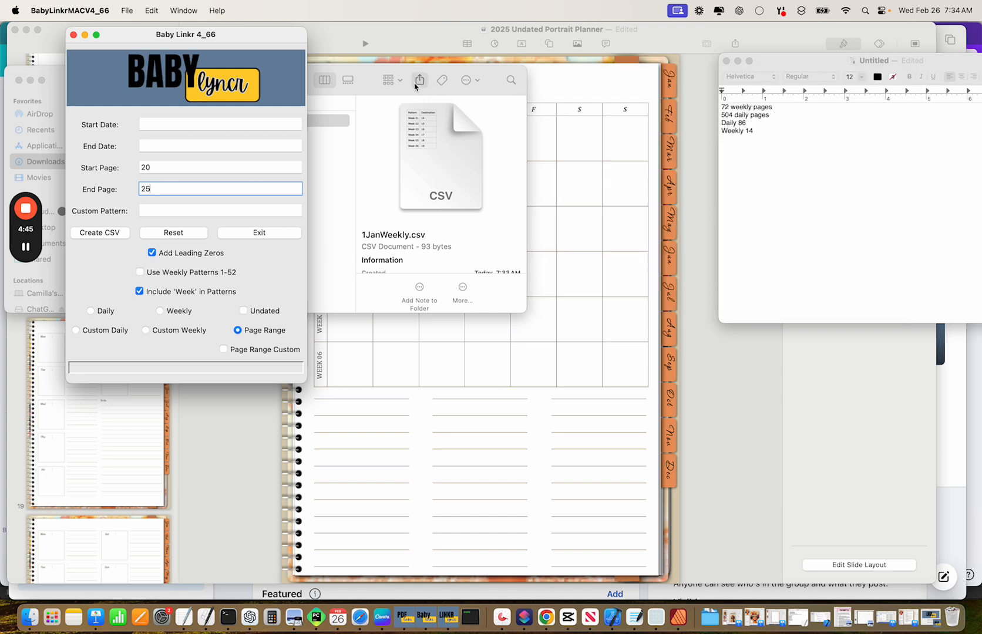
Tick Undated, exclude 'Week', turn off leading zeros, and set Start Page to 86.
click(243, 311)
click(145, 290)
click(154, 254)
click(157, 168)
double_click(157, 169)
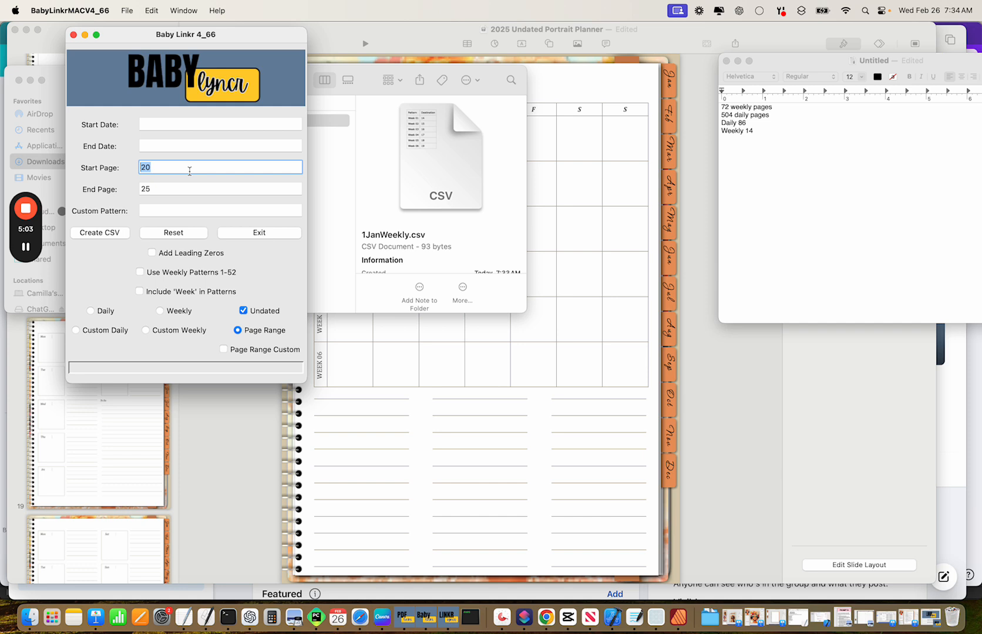
text(86)
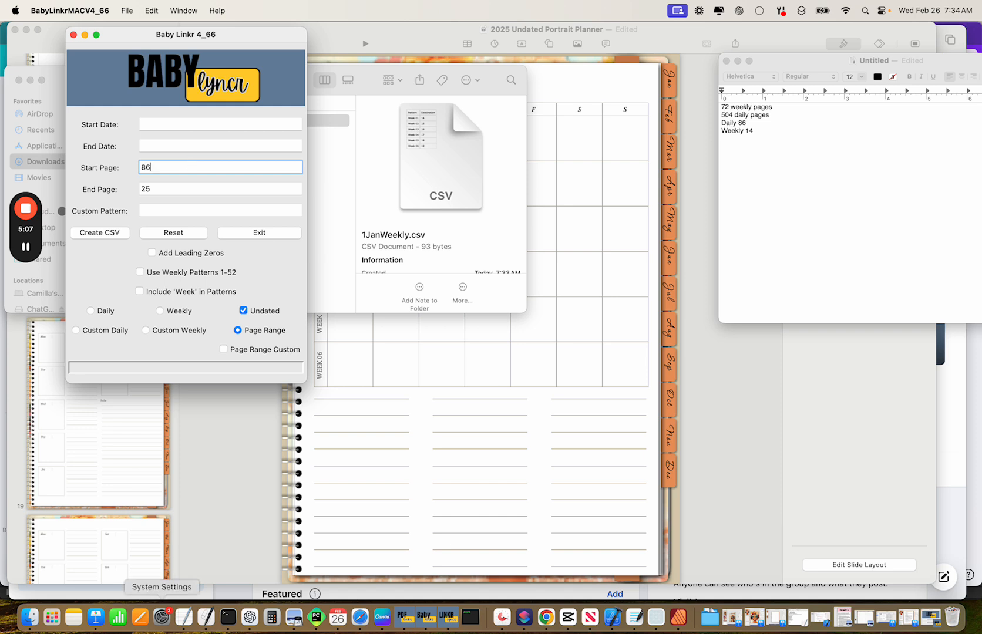
Work out 86 + 41 in Calculator and set End Page to 127.
click(272, 616)
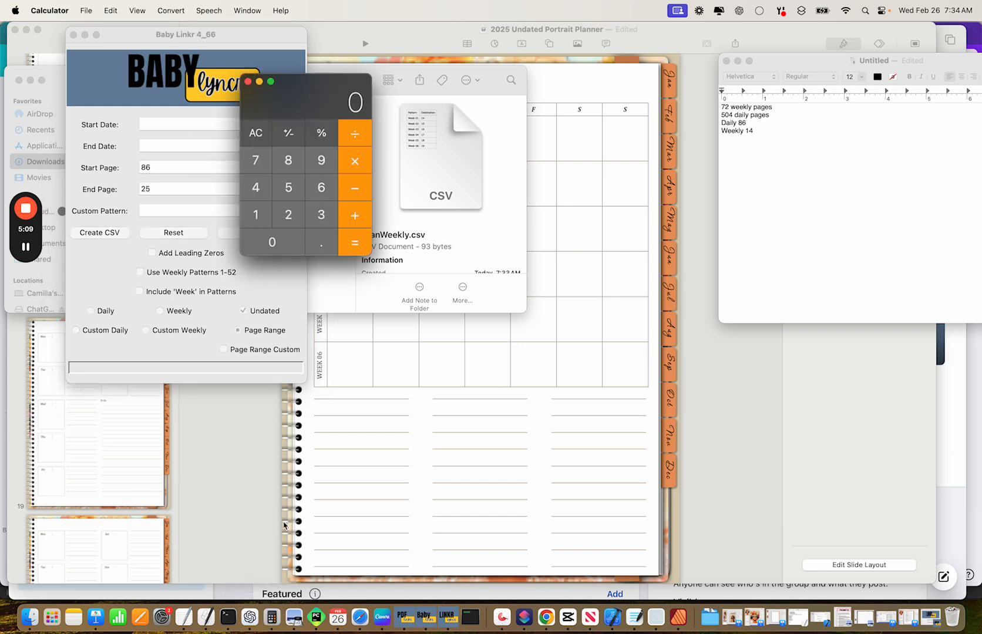
click(286, 159)
click(321, 188)
click(354, 215)
click(269, 189)
click(258, 216)
click(354, 243)
click(159, 189)
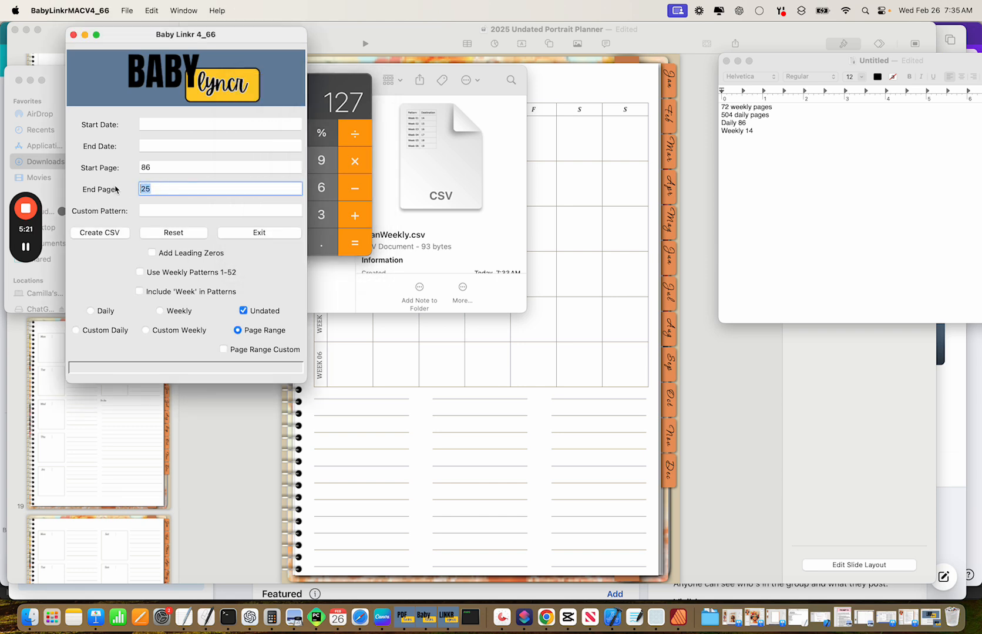
text(1)
Save the 86–127 CSV as 1Jan.csv in a new Daily folder inside Undated Demo.
click(99, 235)
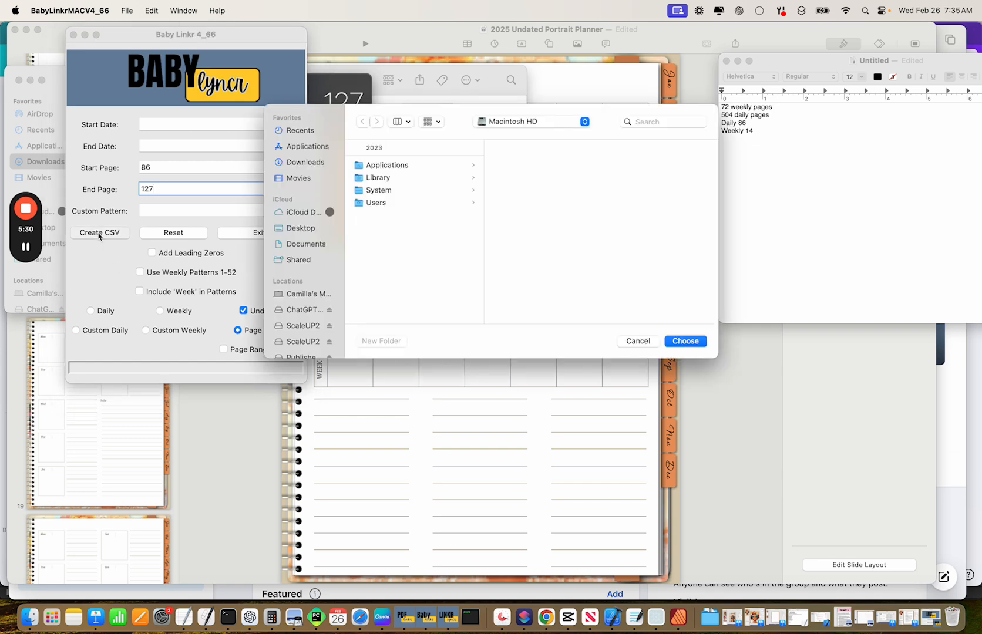
click(320, 163)
click(377, 342)
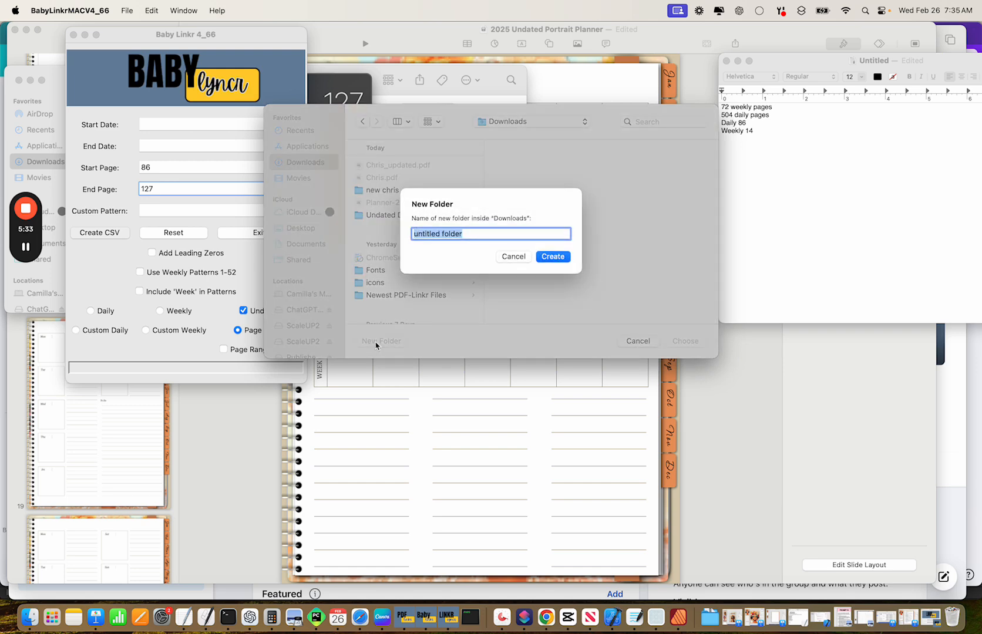
click(514, 256)
click(405, 215)
click(390, 340)
text(Dai)
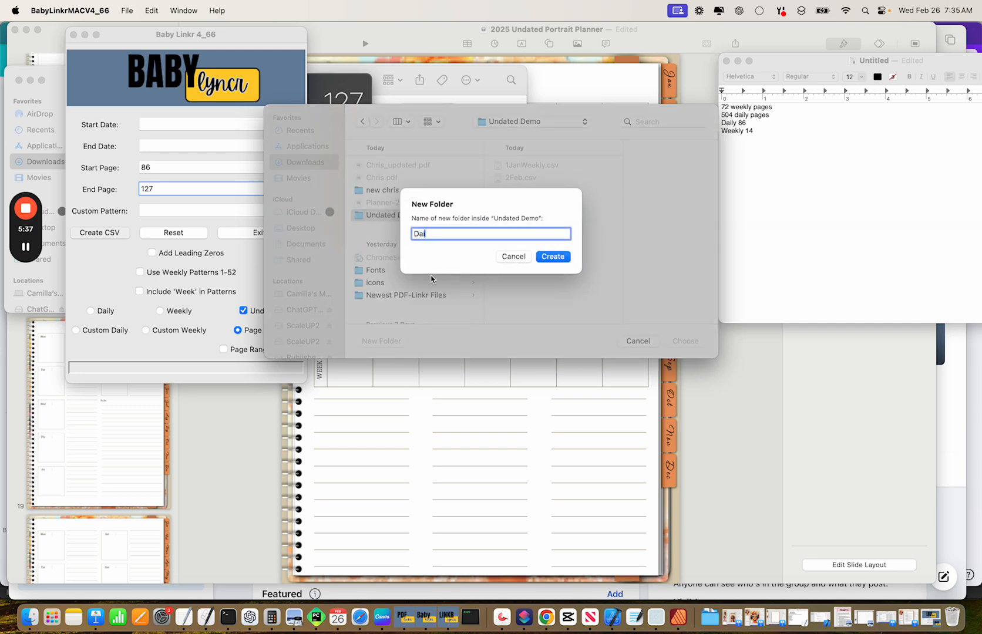
text(ly)
key(Return)
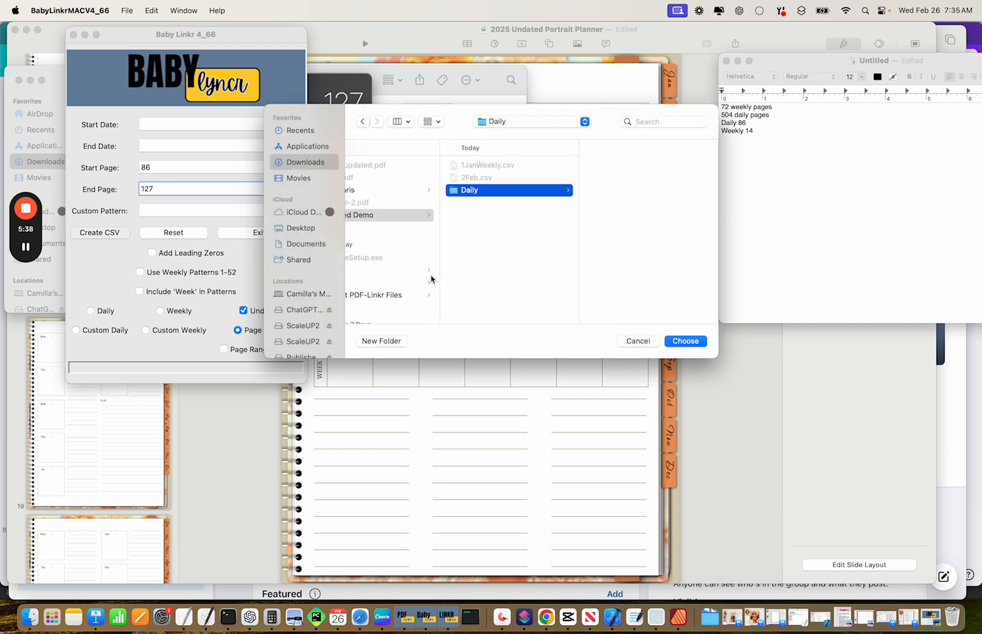
click(683, 341)
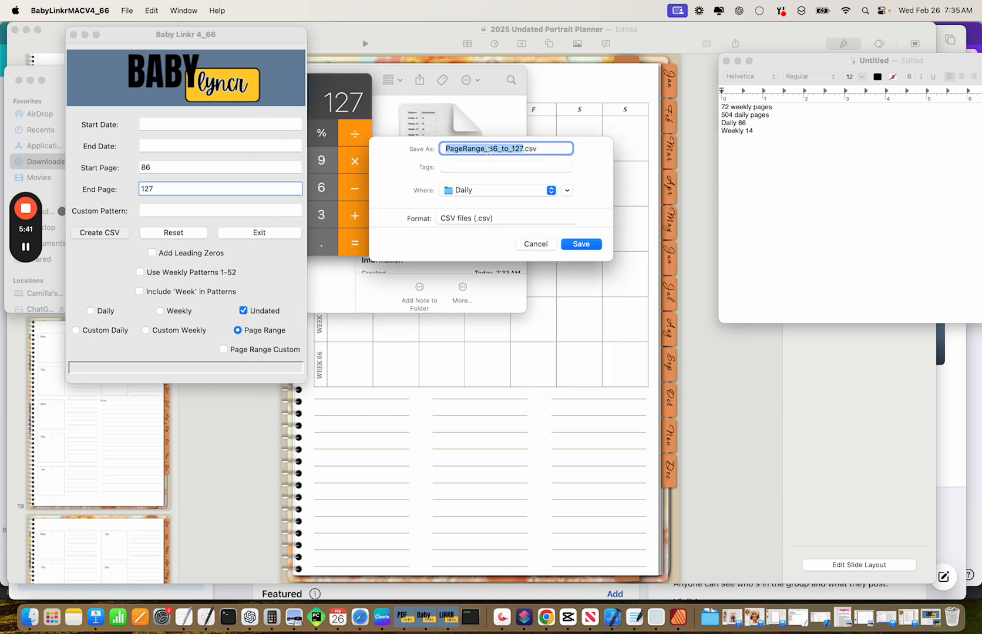
text(1Jan)
key(Return)
click(492, 235)
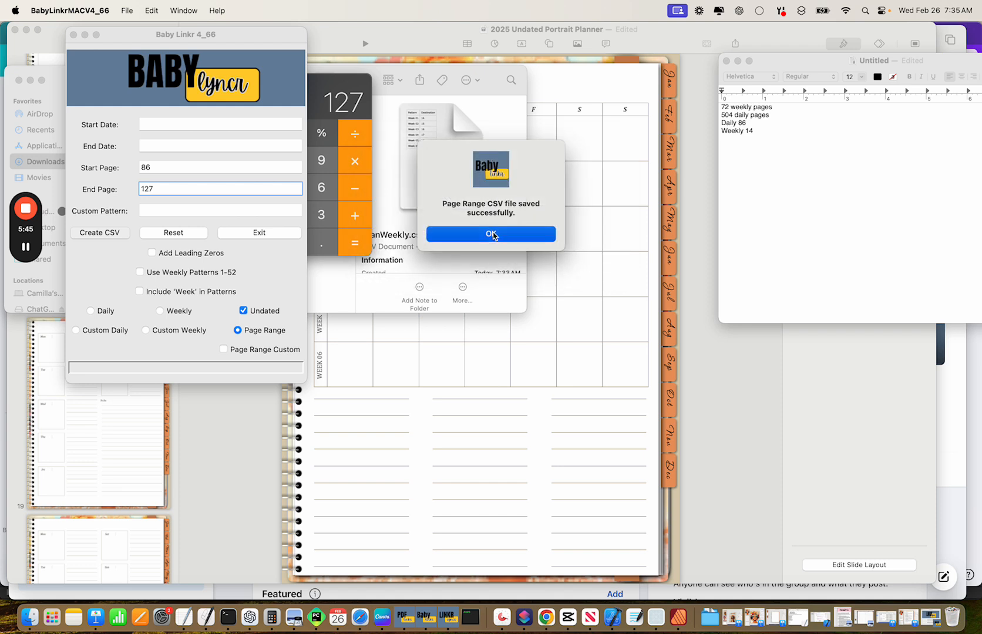
Open 1Jan.csv from the Daily folder in TextEdit to check 1u–29u map to pages 86–114.
click(351, 303)
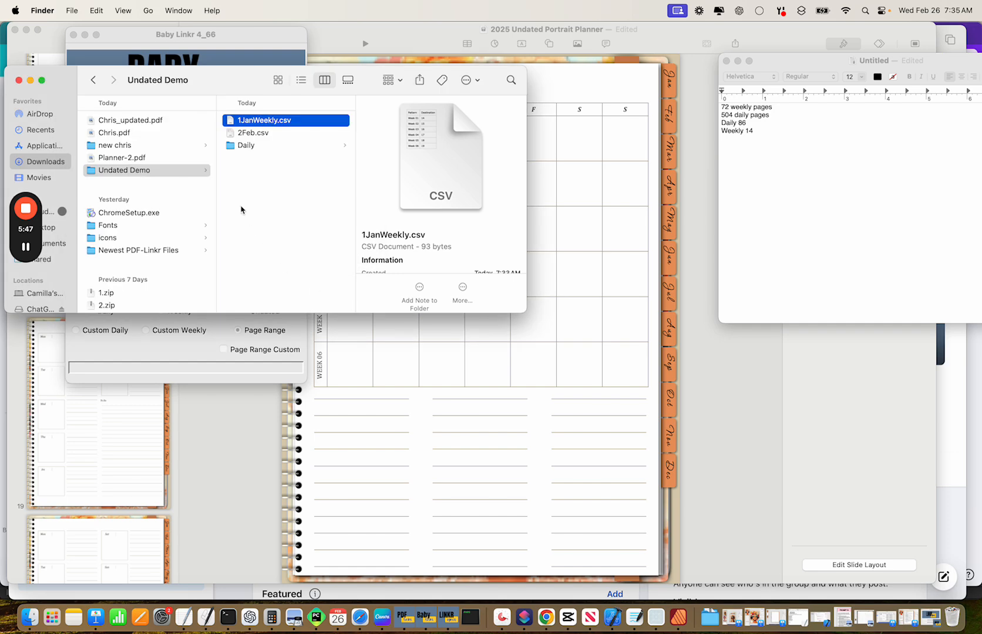
click(247, 149)
click(392, 120)
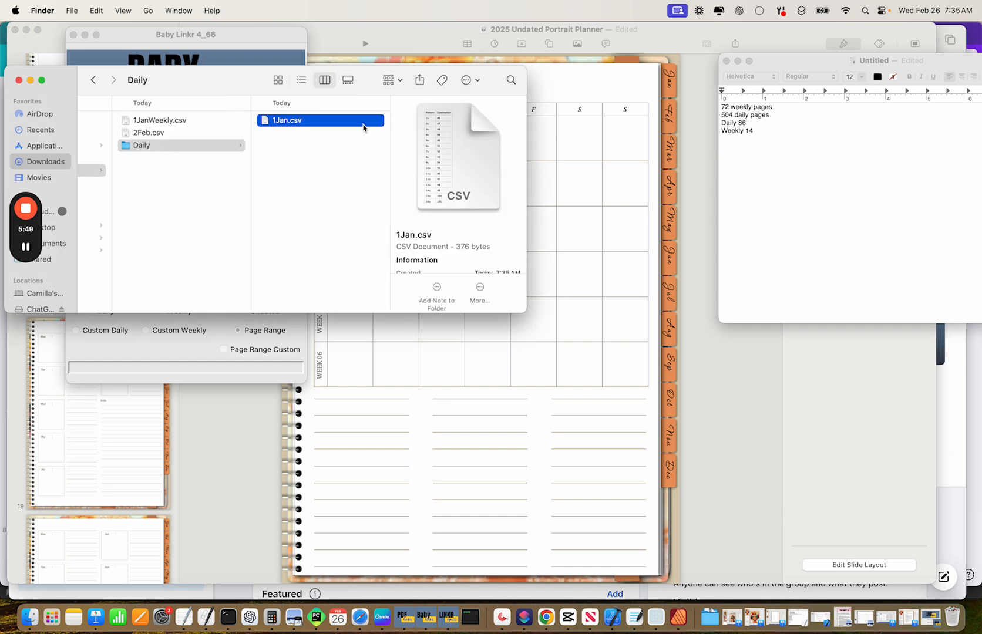
right_click(334, 124)
mouse_move(364, 139)
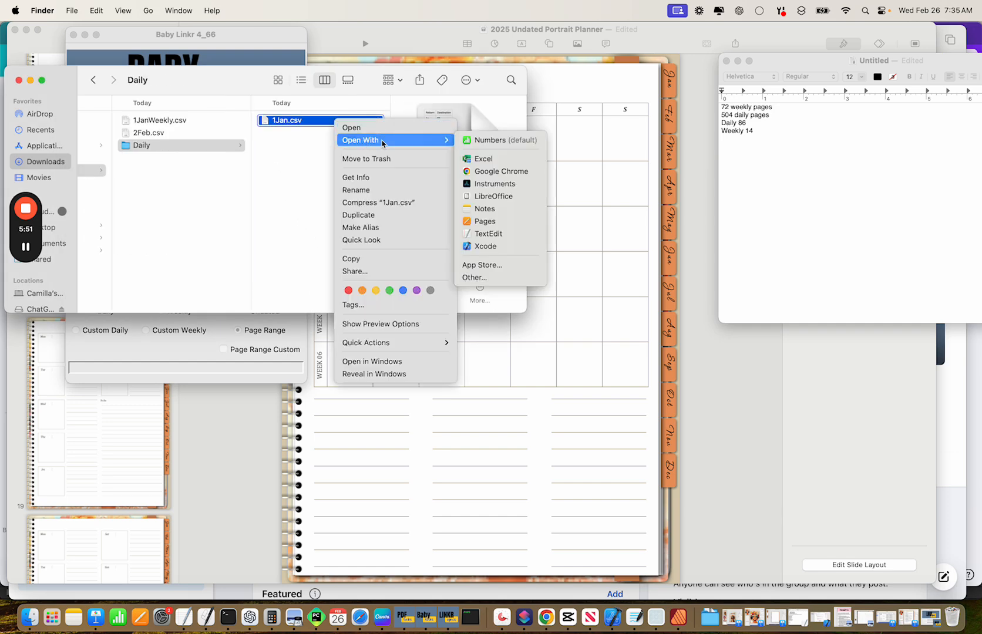
click(485, 235)
drag(249, 99, 506, 121)
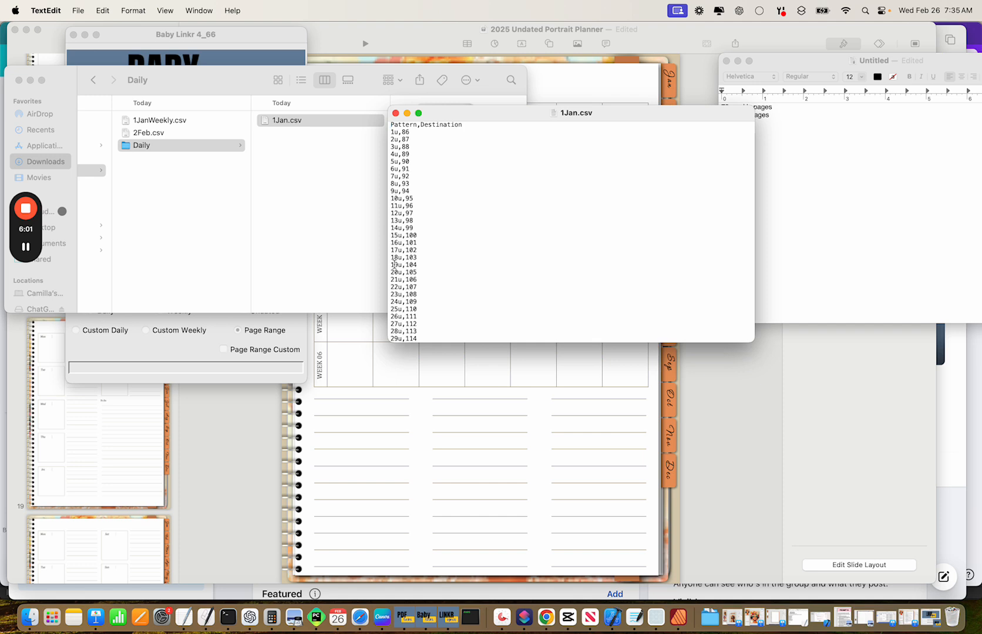
Undo an accidental move of the February table in Keynote.
click(354, 363)
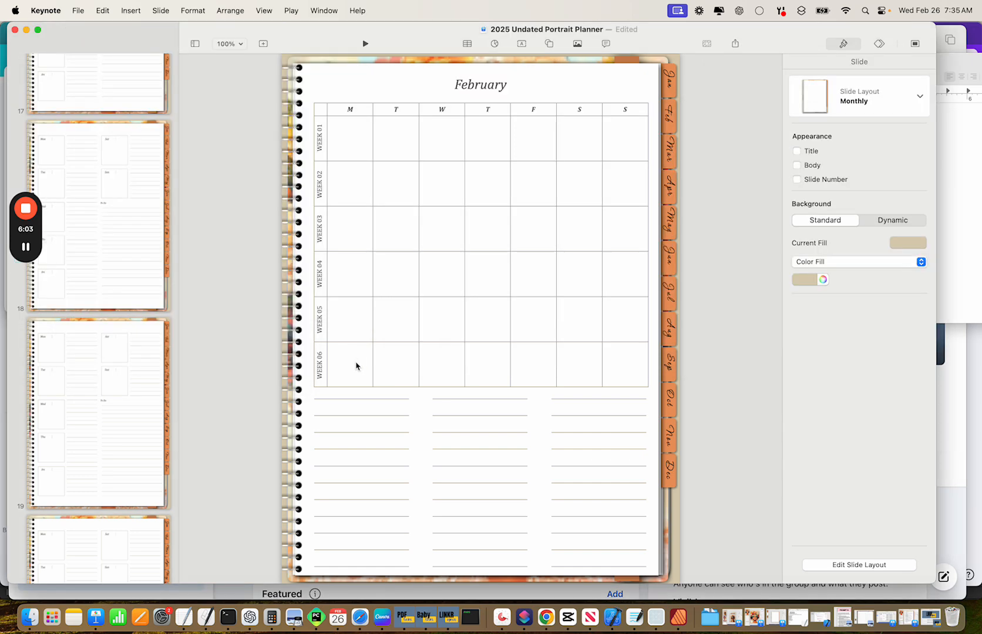
mouse_move(357, 155)
mouse_down()
mouse_move(566, 163)
mouse_move(358, 141)
mouse_up()
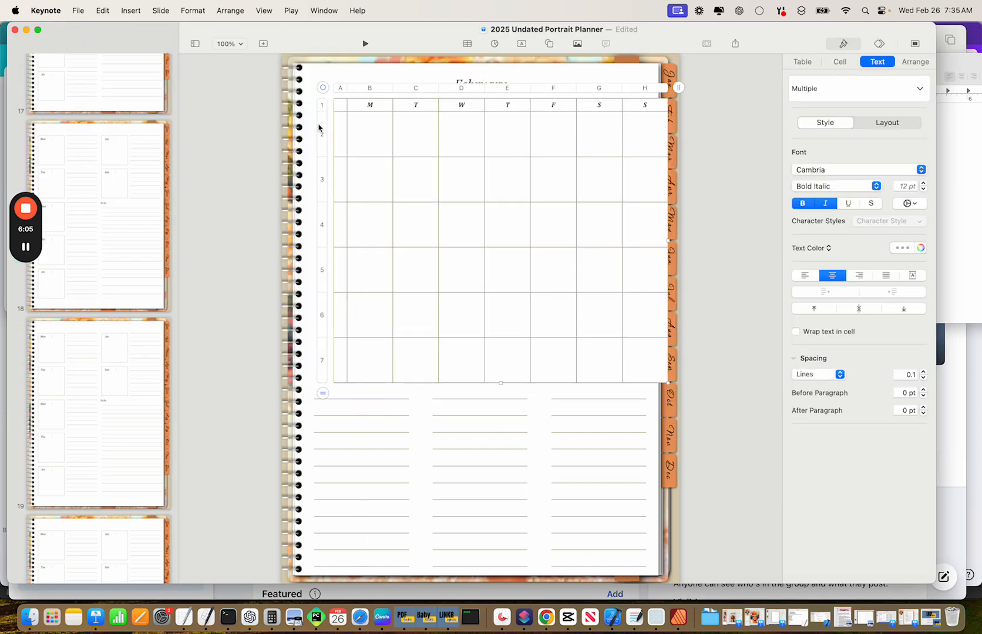
click(102, 11)
click(117, 30)
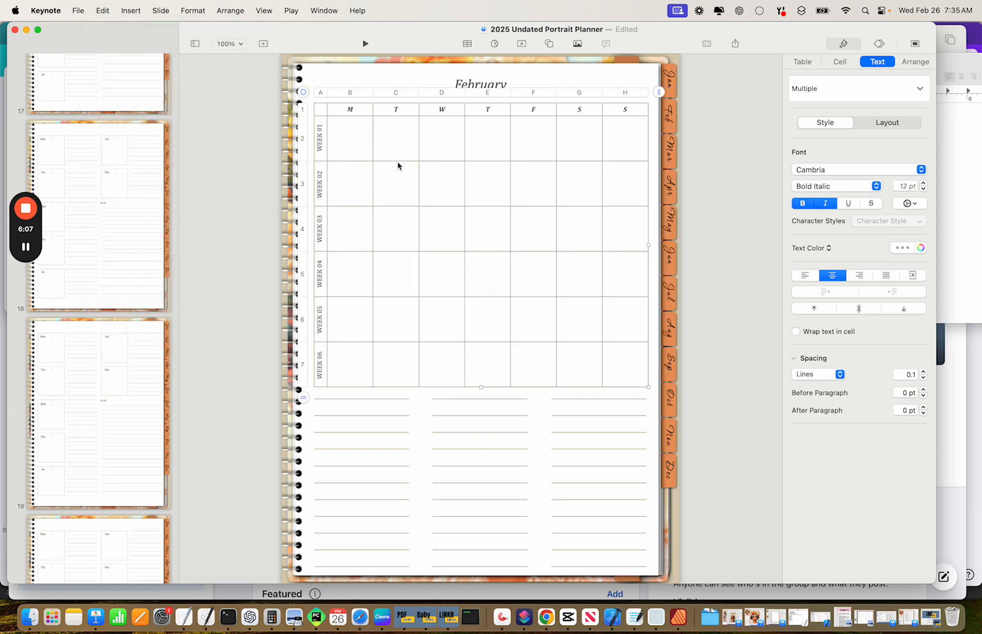
Turn the February day cells B2:H7 dark grey again, then switch to PDF Linker.
drag(360, 137, 613, 366)
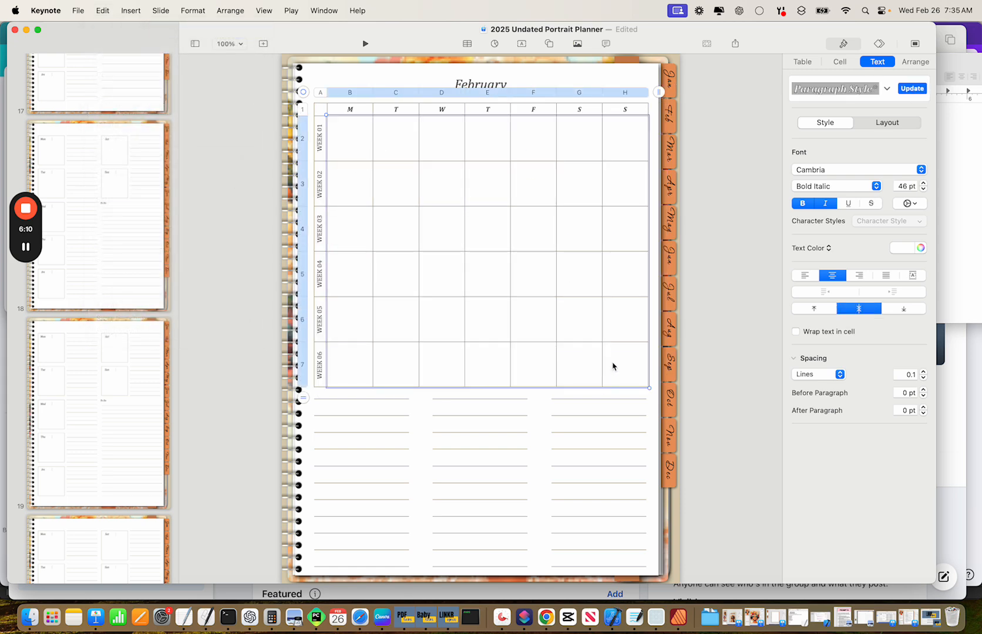
click(906, 249)
click(910, 322)
click(489, 309)
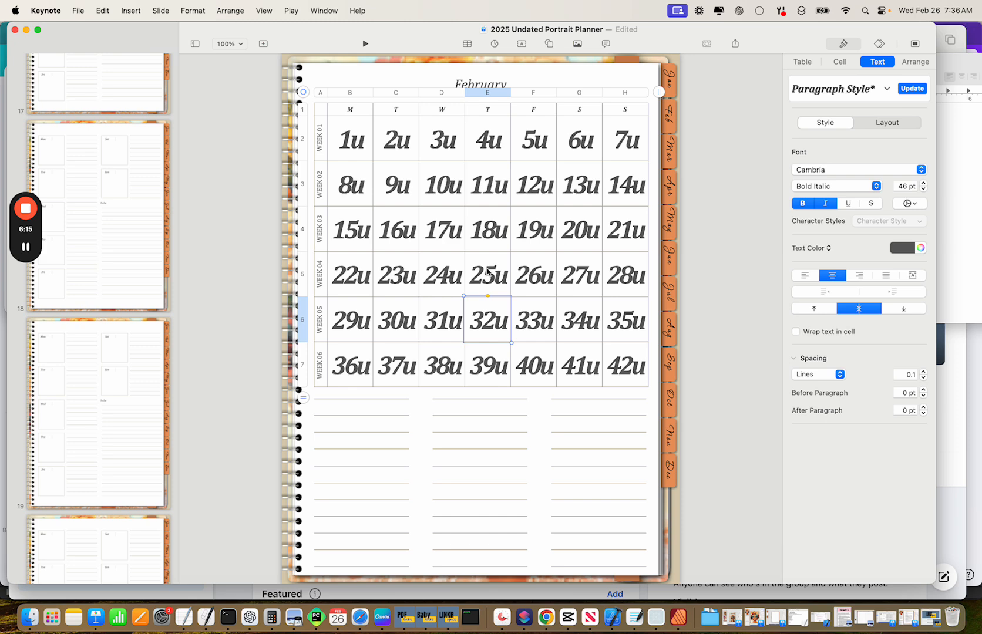
click(27, 247)
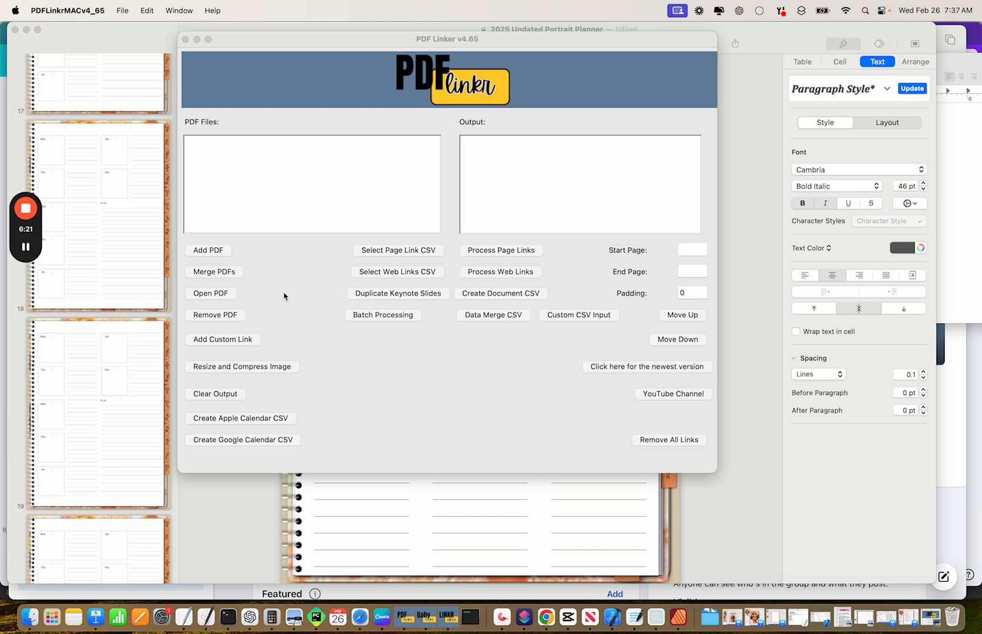
Add 1.pdf from Downloads/BL test to PDF Linker's file list.
click(214, 252)
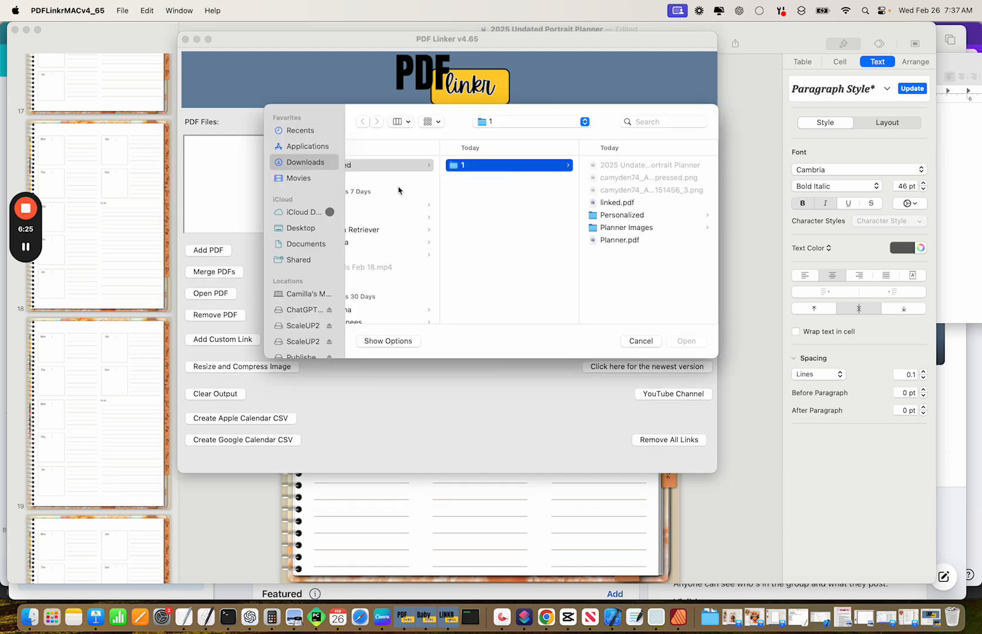
click(302, 167)
scroll(391, 237, down, 10)
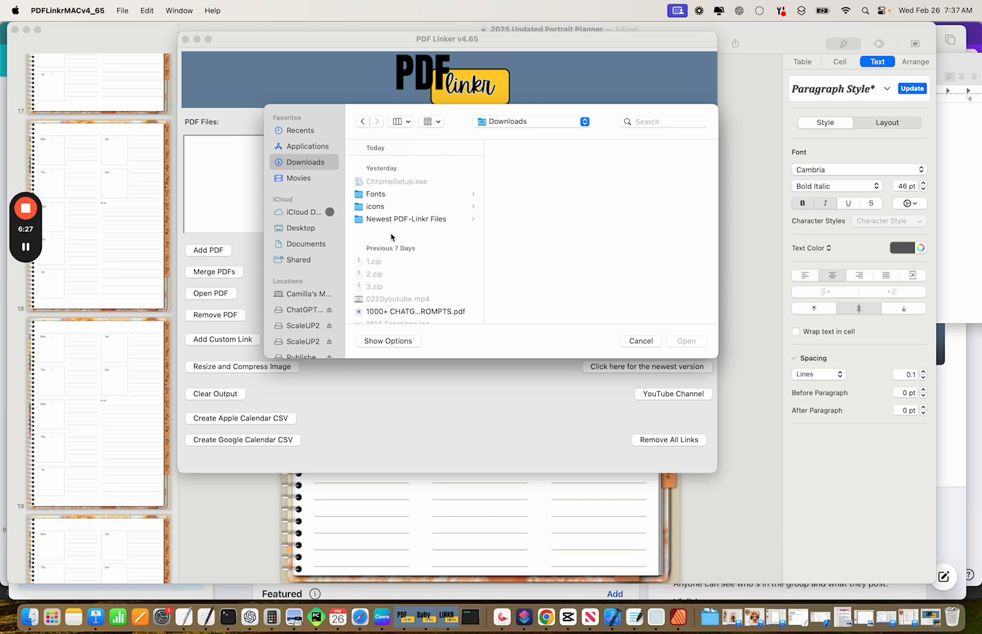
scroll(393, 237, down, 8)
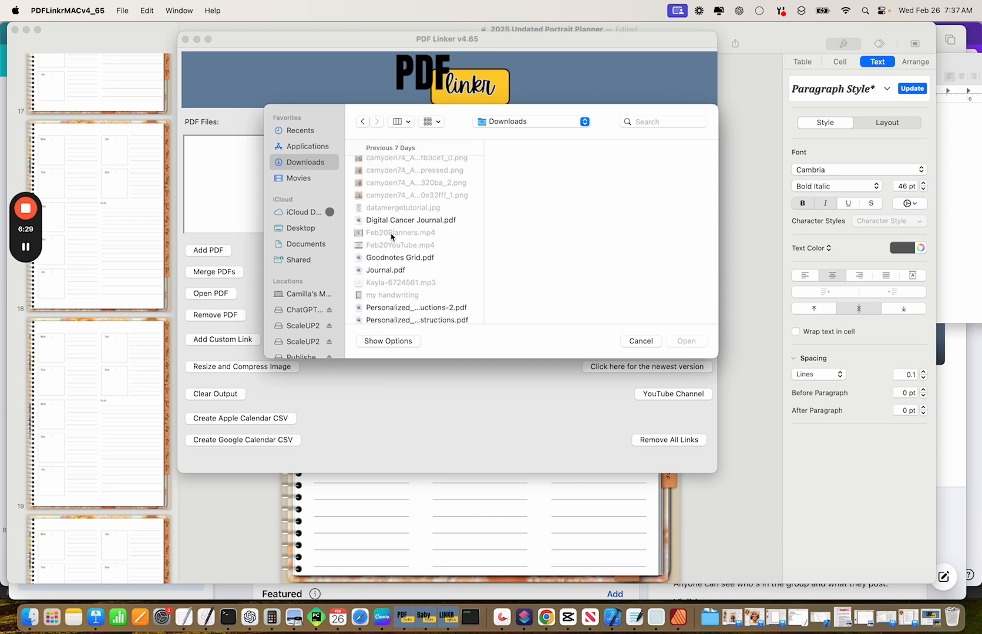
scroll(392, 238, up, 15)
scroll(391, 236, up, 5)
scroll(391, 237, down, 8)
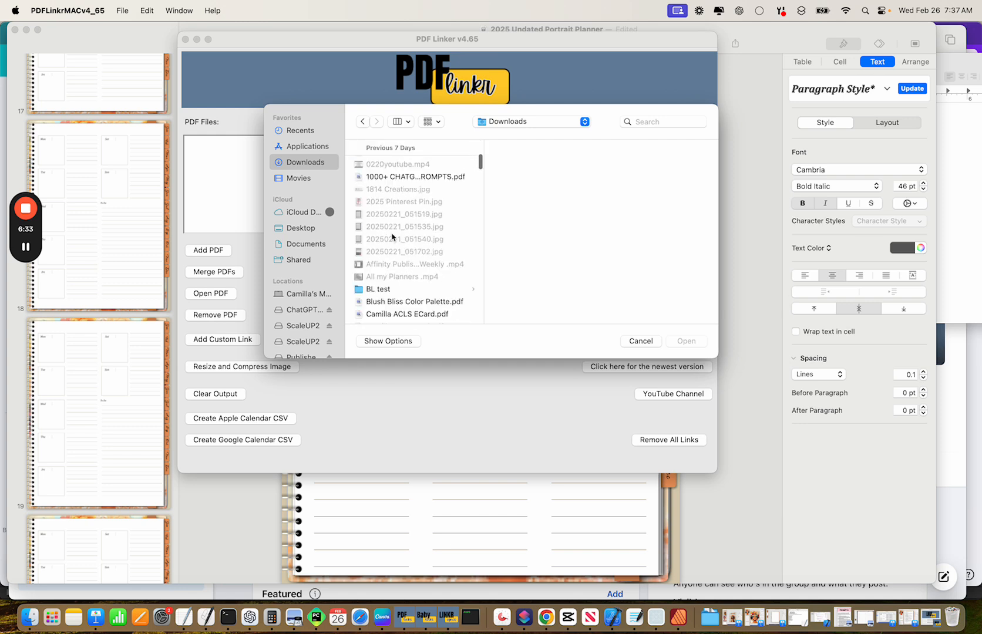
click(388, 277)
click(508, 166)
double_click(509, 167)
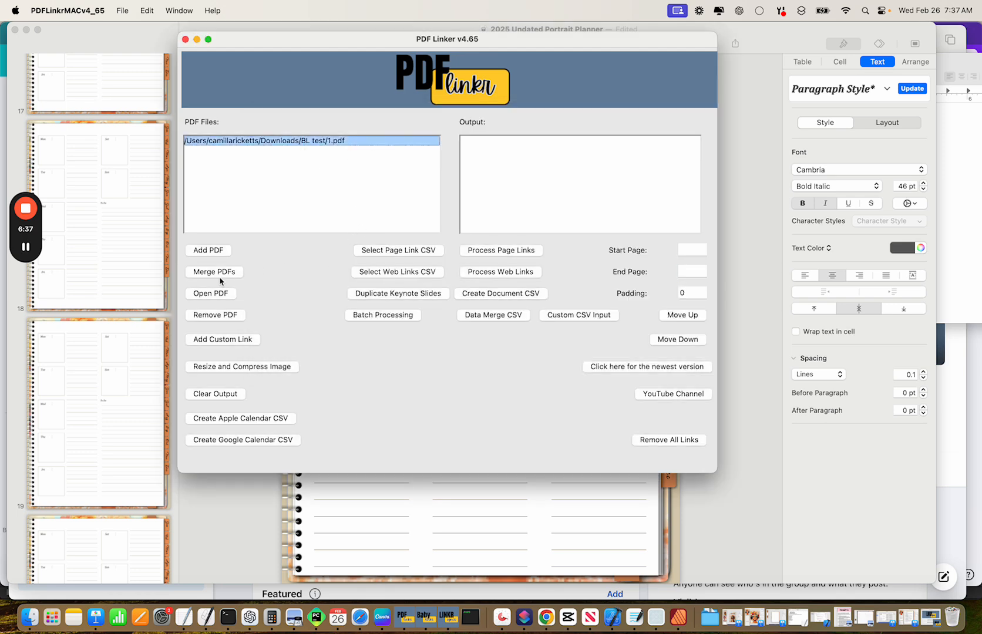
Mark the right-edge month-tab strip on page 2 as the link area and close the viewer.
click(212, 294)
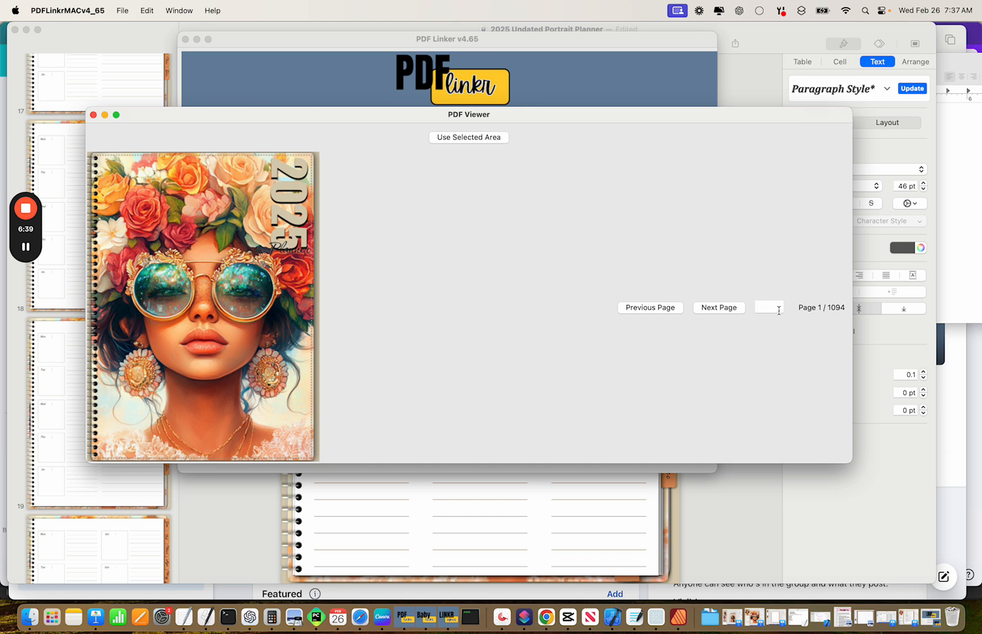
click(775, 307)
key(Return)
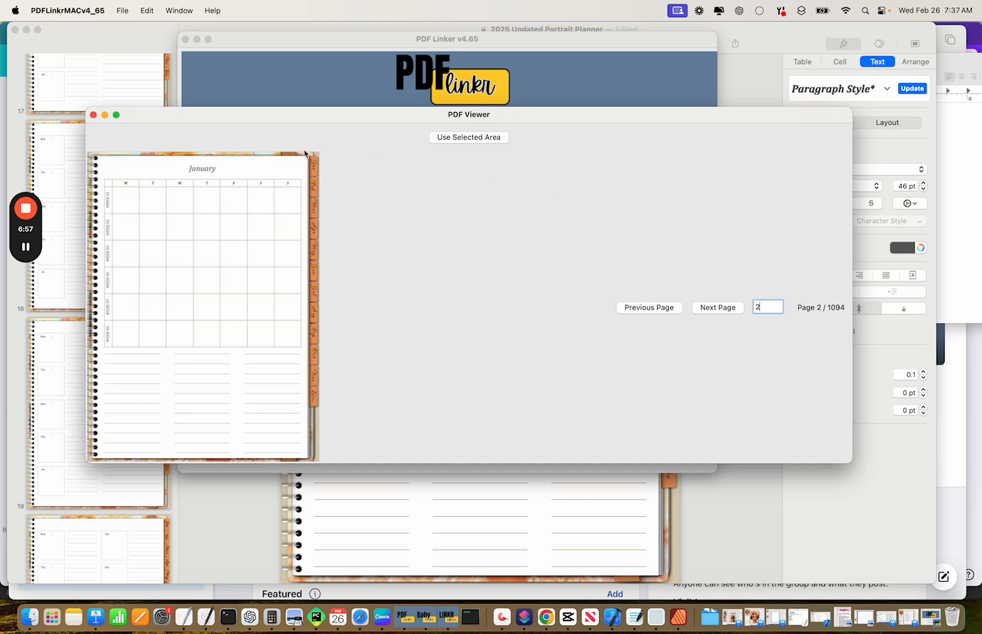
drag(301, 156, 319, 416)
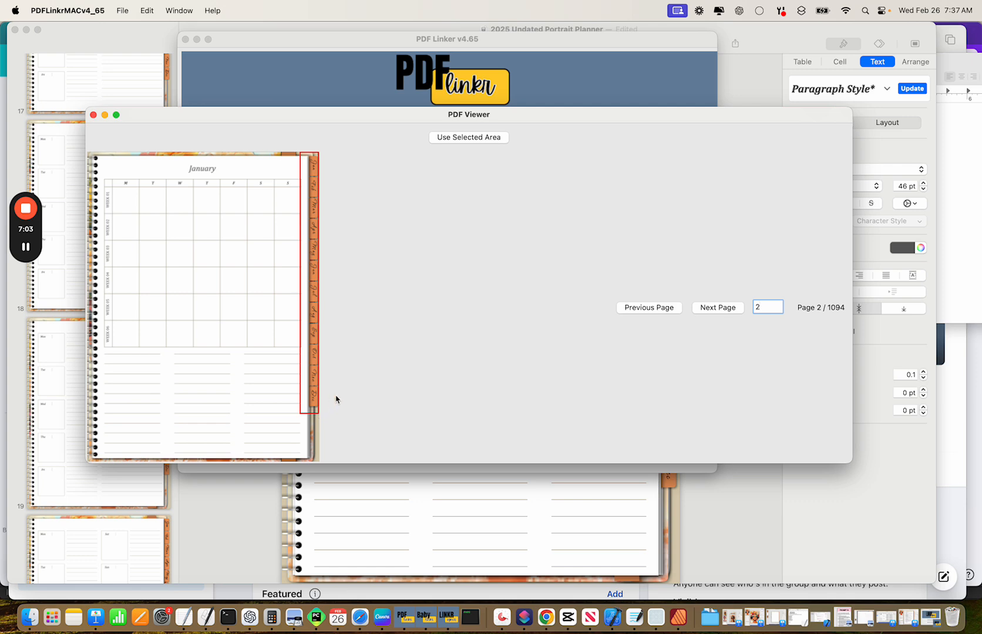
click(468, 138)
click(93, 115)
Set the page range to 2 through 1093 and choose Tabs.csv as the page link list.
click(696, 253)
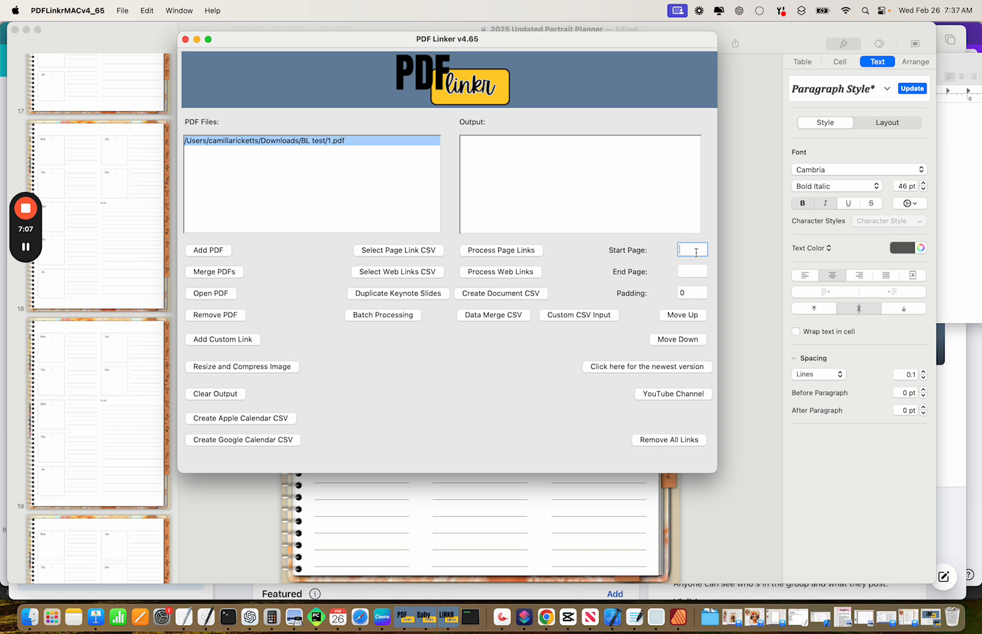
click(693, 269)
text(1093)
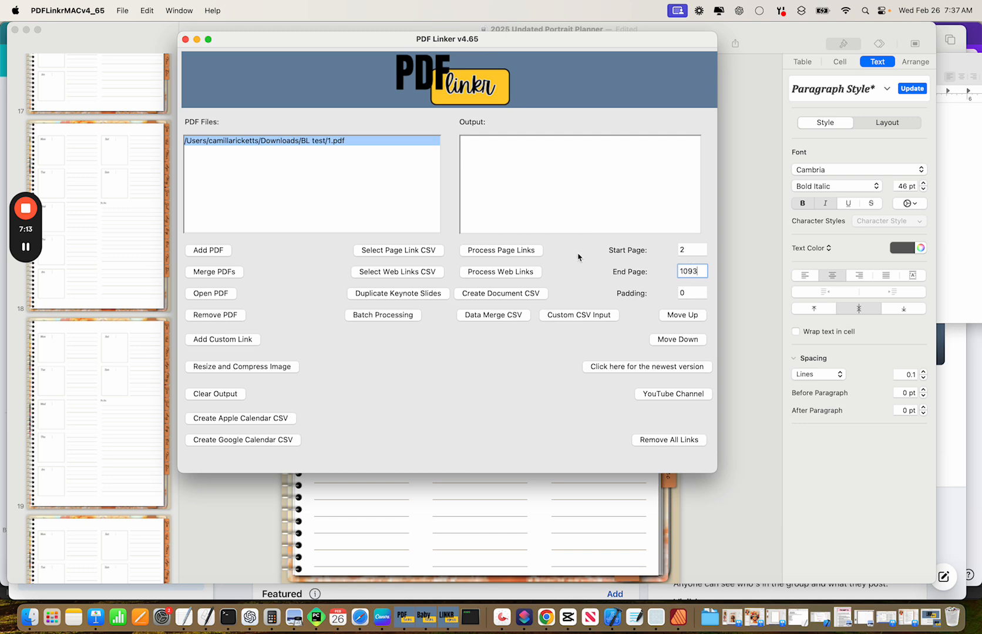
click(406, 252)
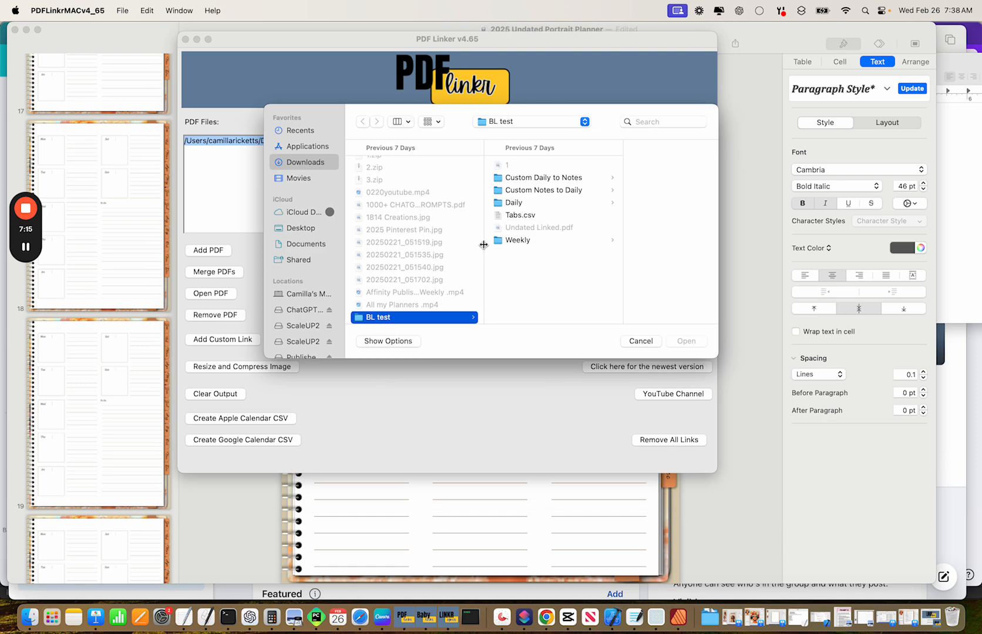
click(520, 215)
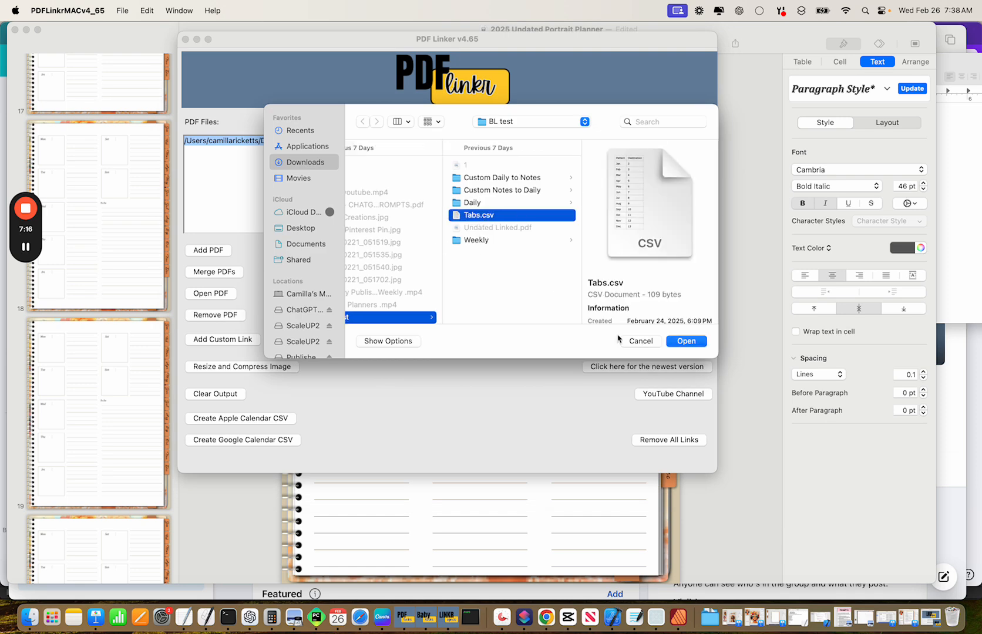
click(687, 341)
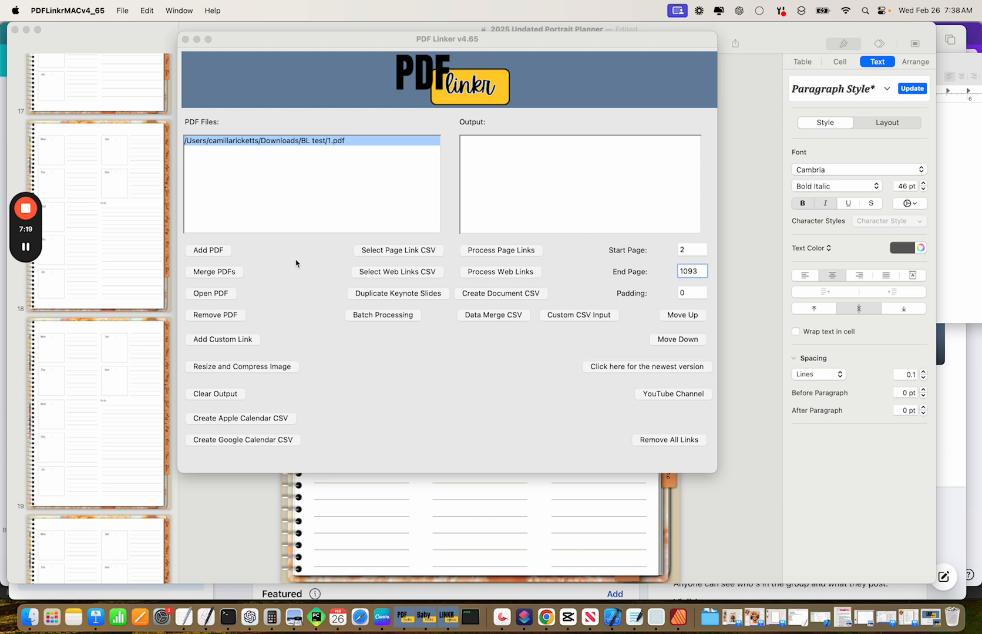
Apply the month-tab page links, dismiss the success message, and bring up Batch Processing.
click(492, 254)
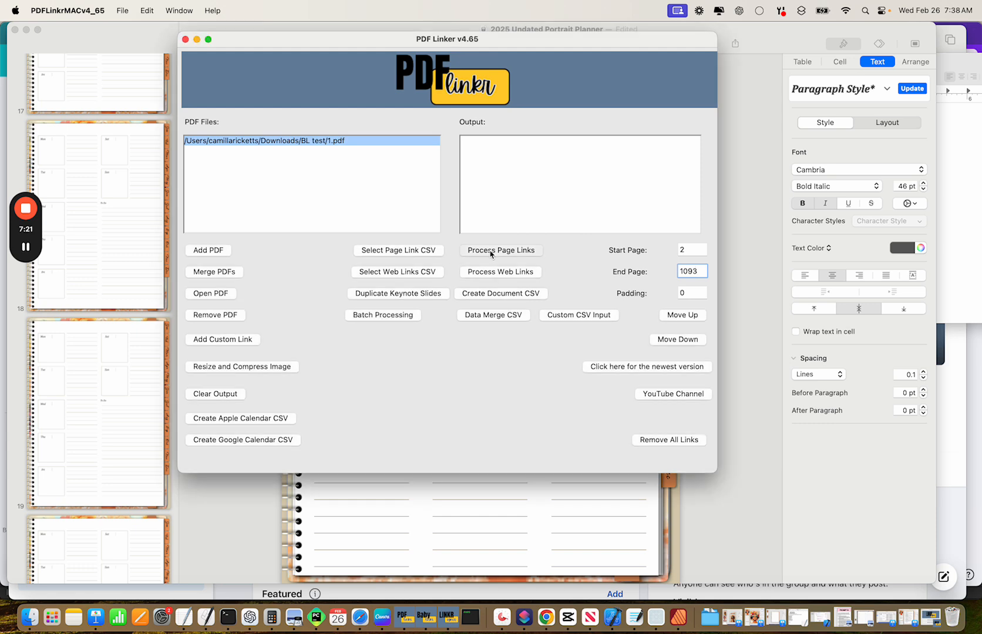
click(26, 251)
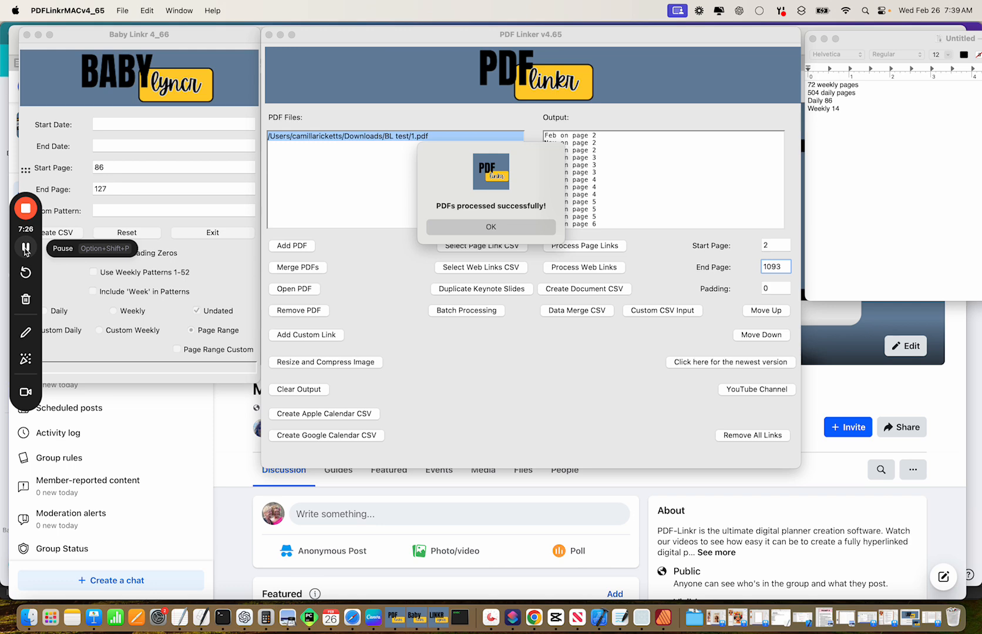
click(453, 230)
click(453, 230)
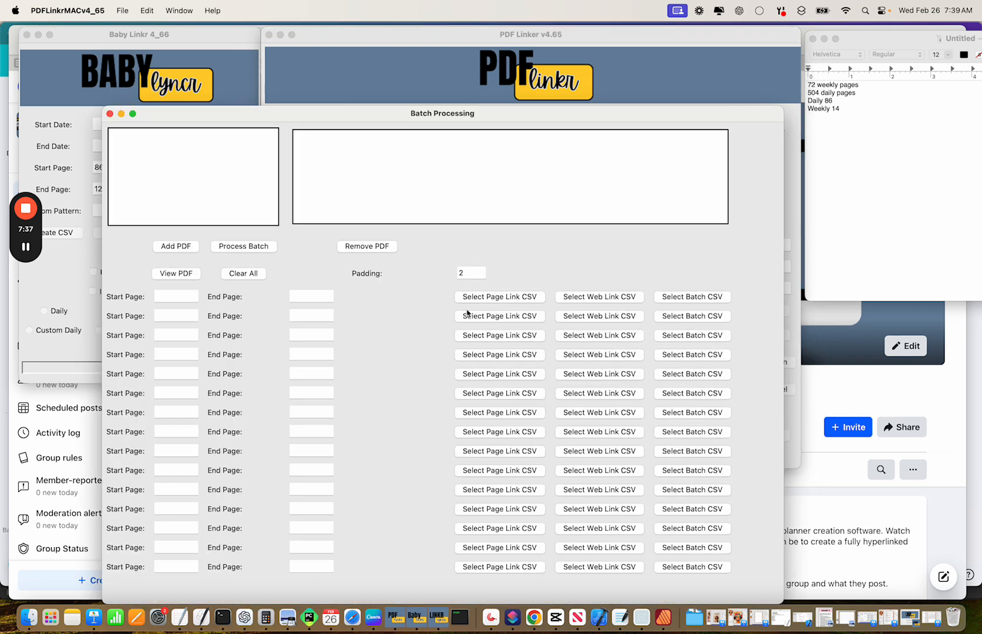
click(467, 310)
Set the first batch row to pages 2–13 and add 1_updated.pdf from BL test.
drag(341, 118, 339, 58)
click(173, 237)
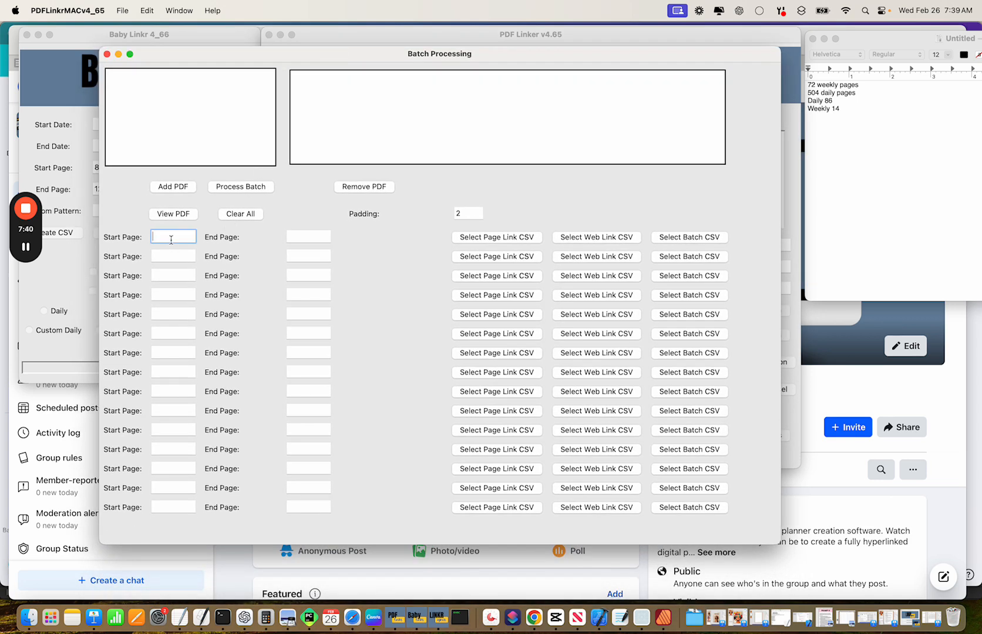
text(2)
click(300, 238)
text(13)
click(166, 187)
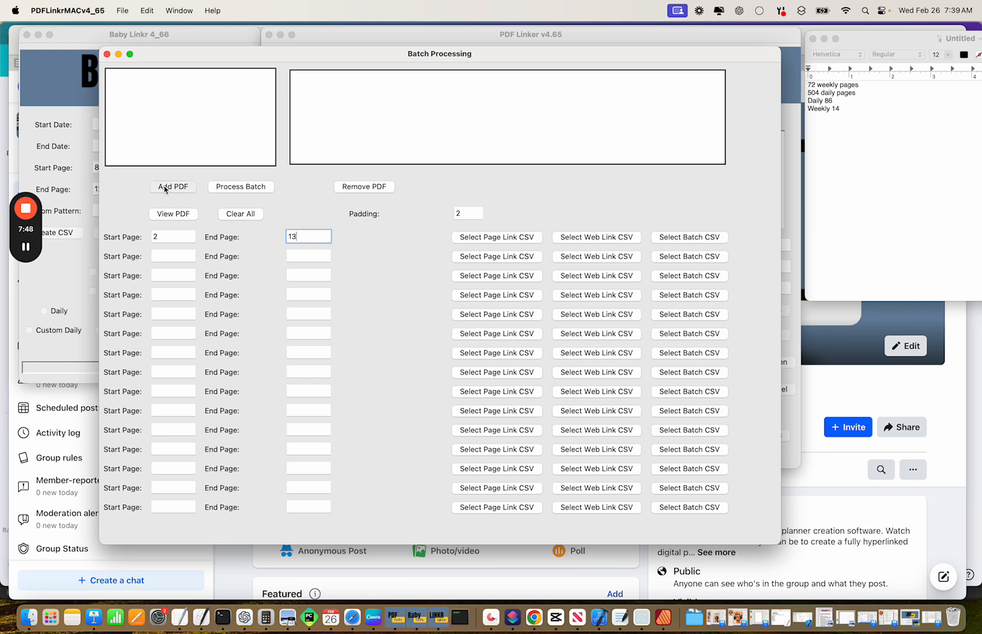
click(516, 166)
double_click(516, 166)
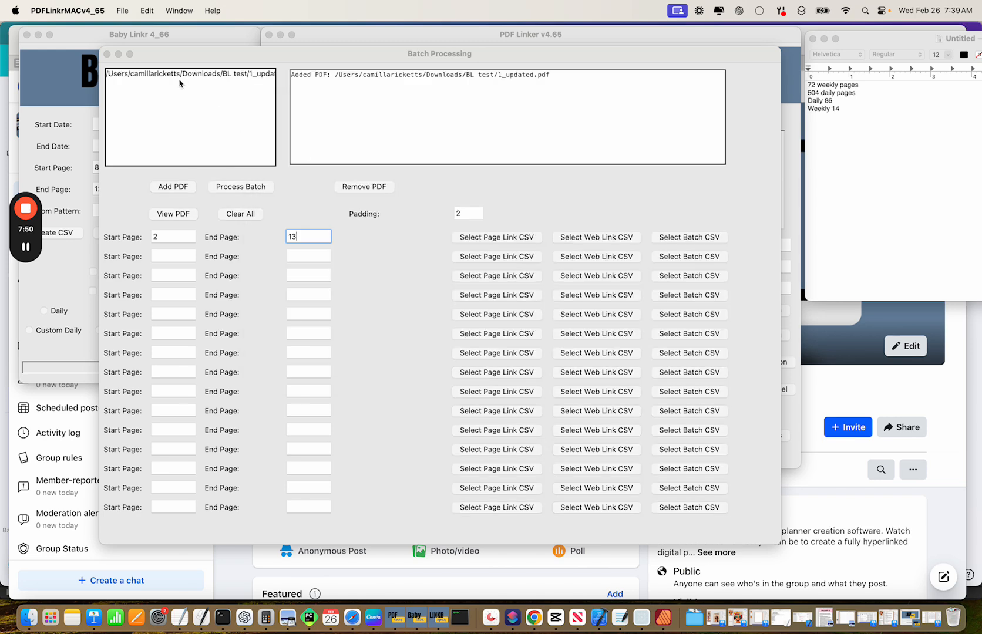
Mark the January page's week-number column as the batch link area.
click(189, 215)
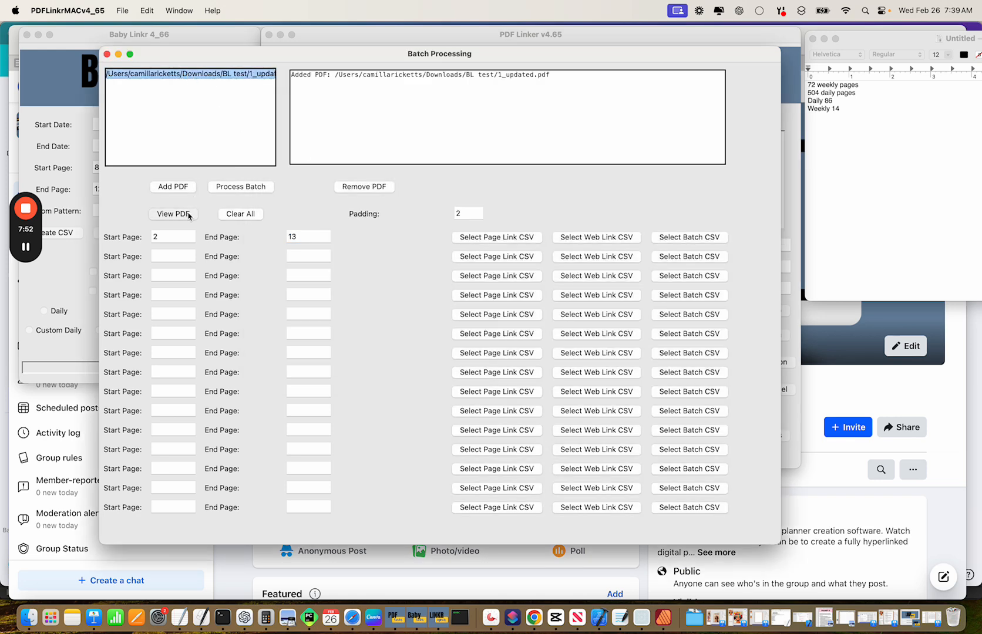
click(764, 345)
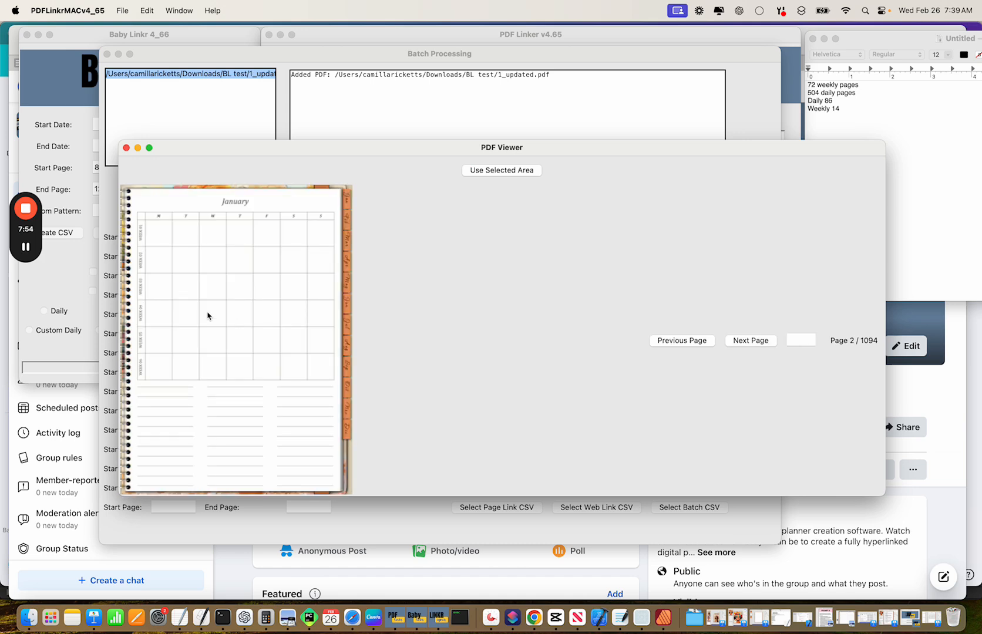
drag(134, 211, 148, 389)
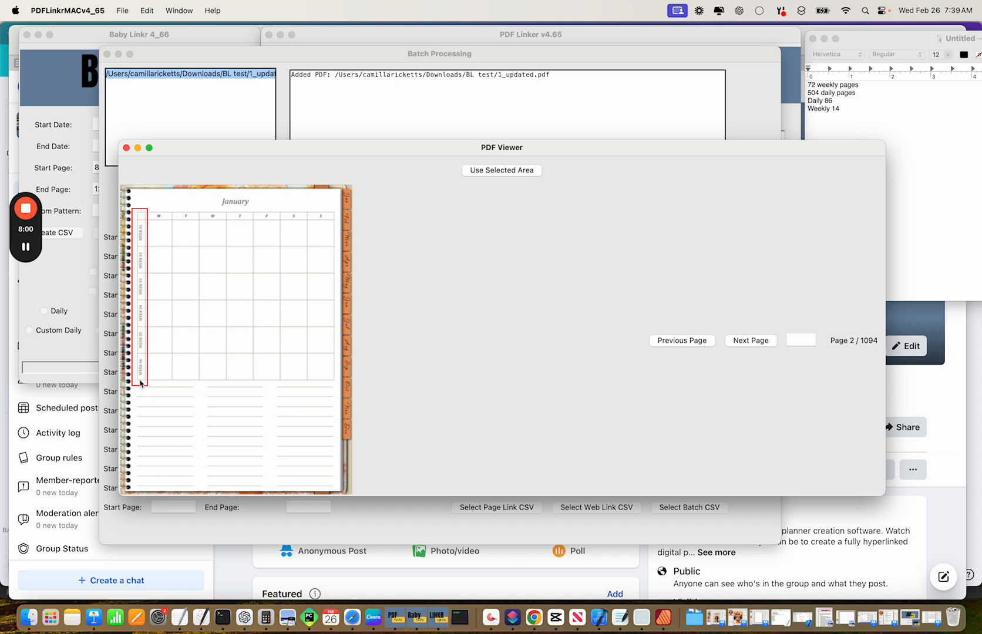
click(504, 170)
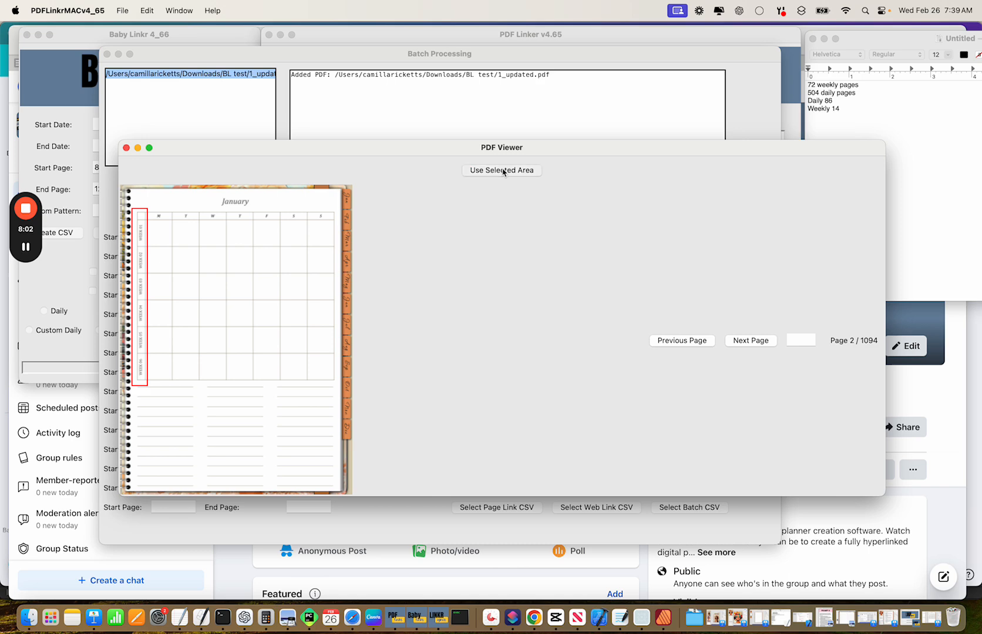
click(126, 147)
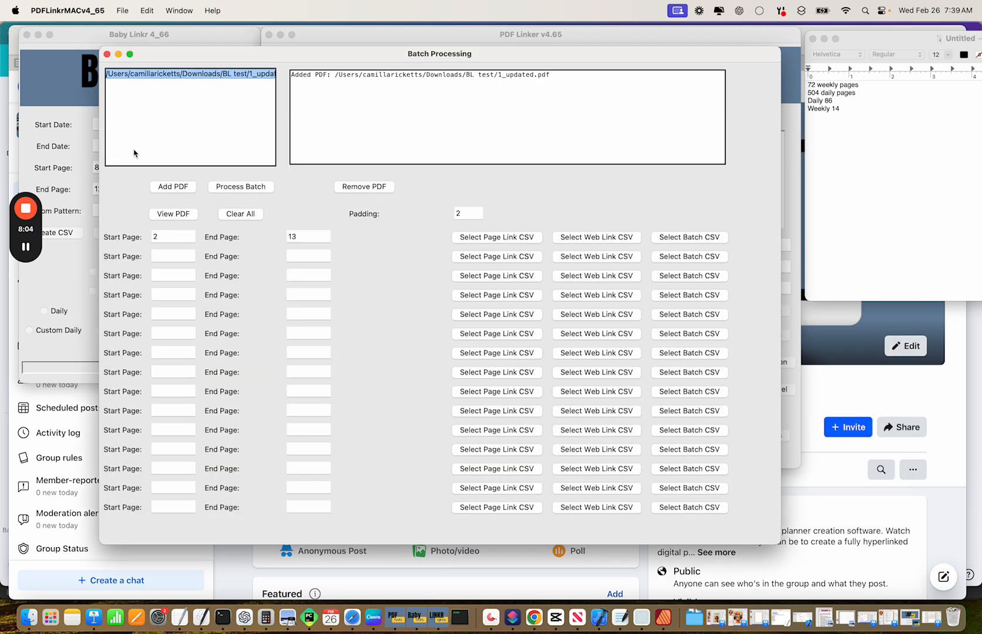
Load the twelve Weekly-folder CSVs from 1Jan.csv onward and process the batch to completion.
click(690, 238)
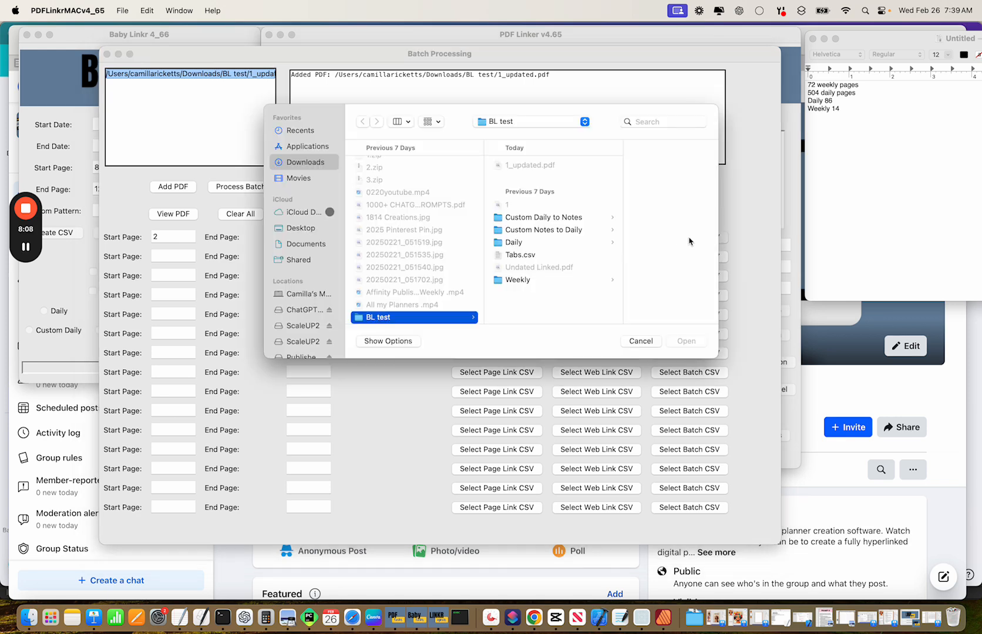
click(526, 282)
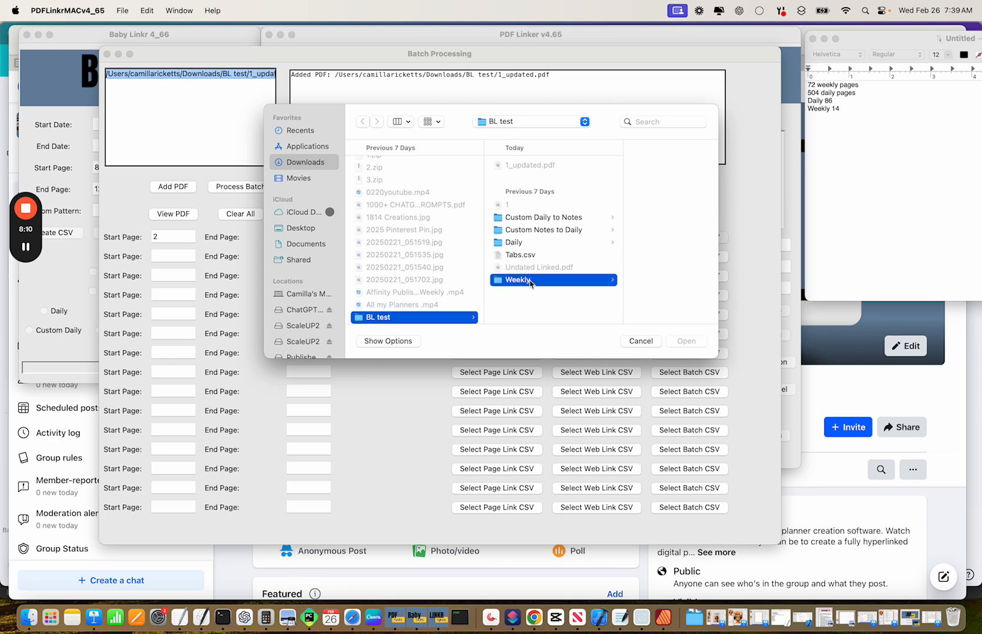
click(618, 166)
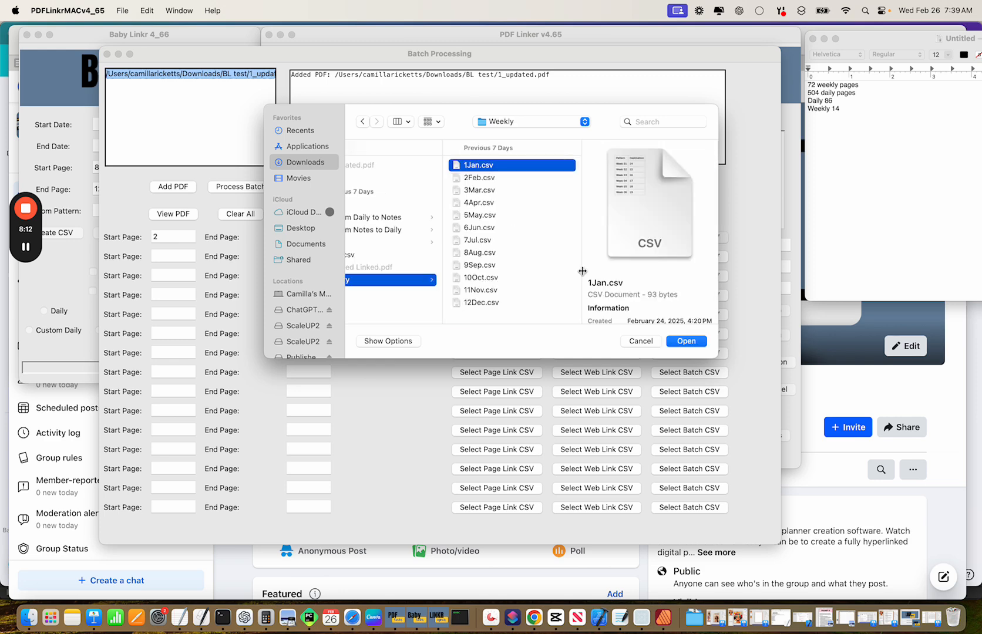
shift+click(500, 303)
click(683, 341)
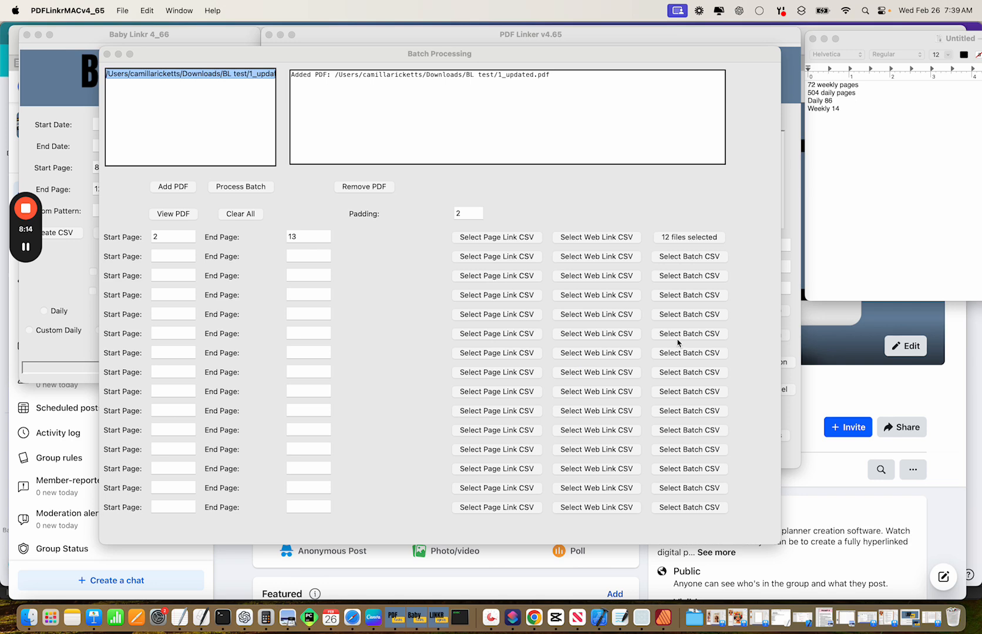
click(248, 188)
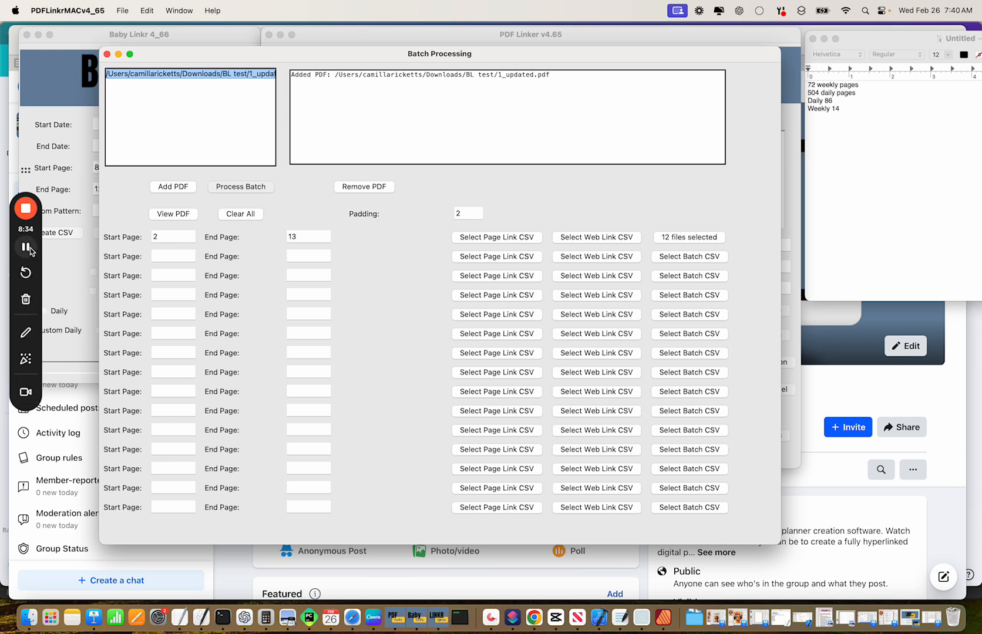
click(470, 242)
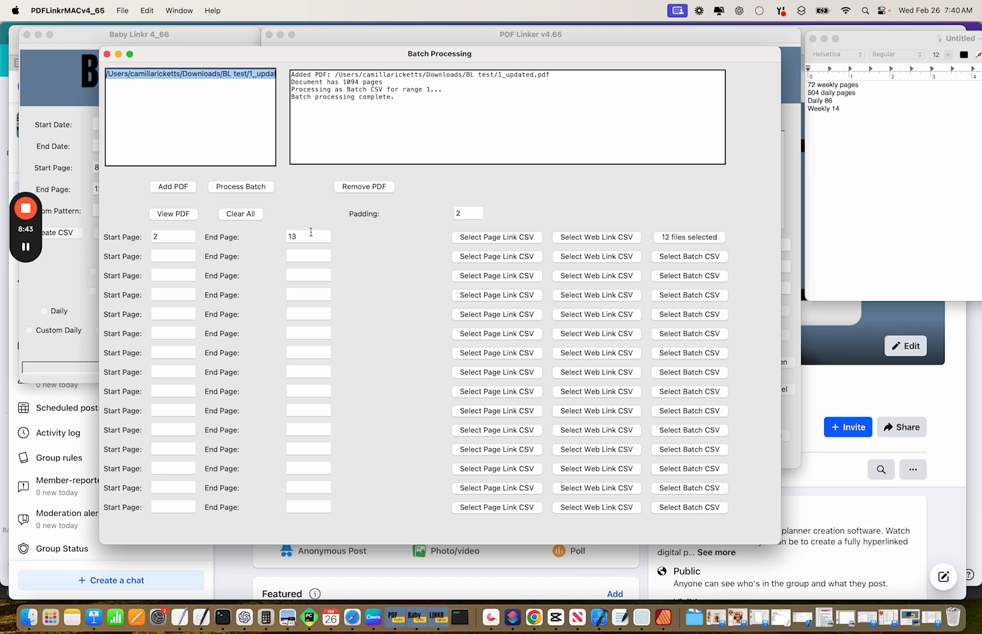
Replace the batch PDF with 1_updated_processed.pdf.
click(355, 186)
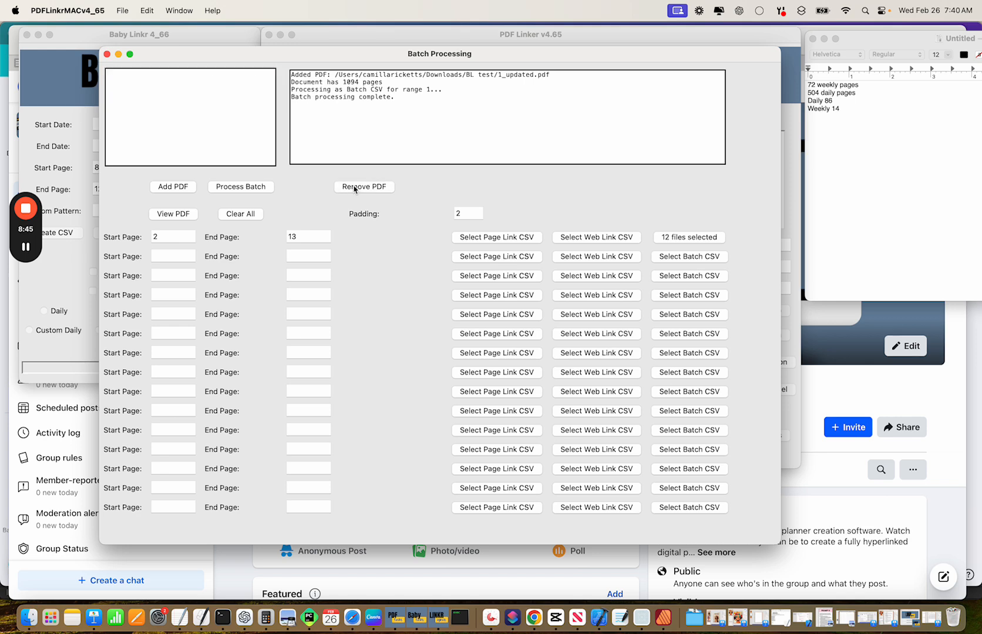
click(175, 187)
double_click(516, 166)
click(234, 75)
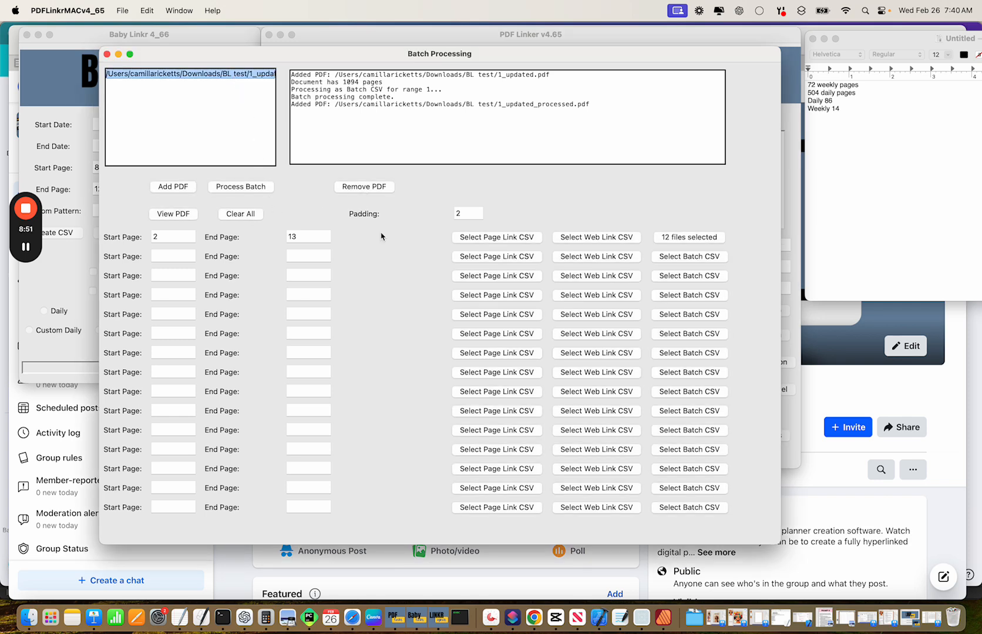
Mark the January calendar grid as the link area.
click(174, 214)
click(774, 357)
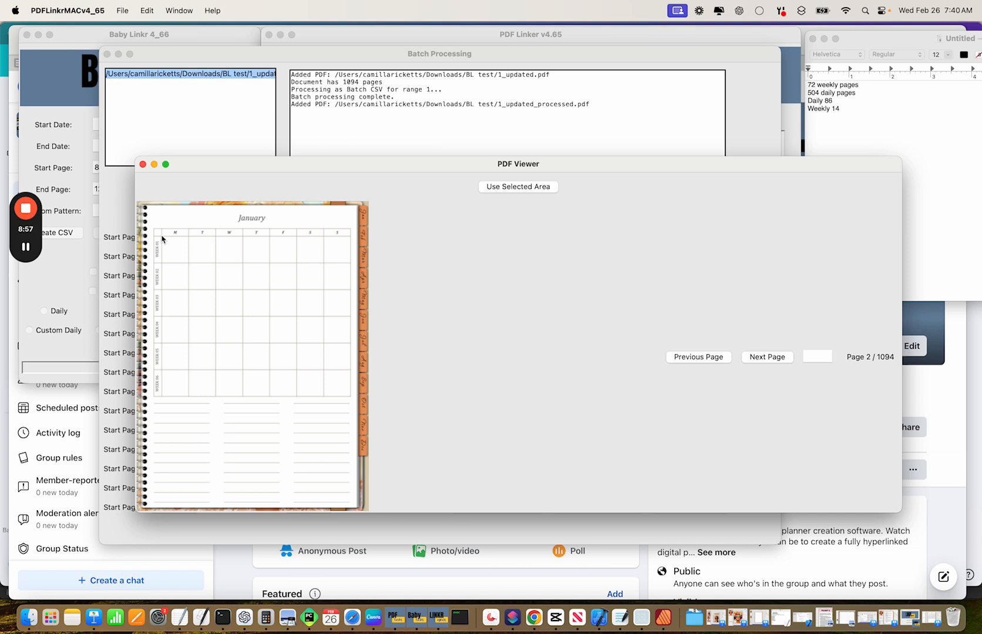
drag(162, 237, 357, 410)
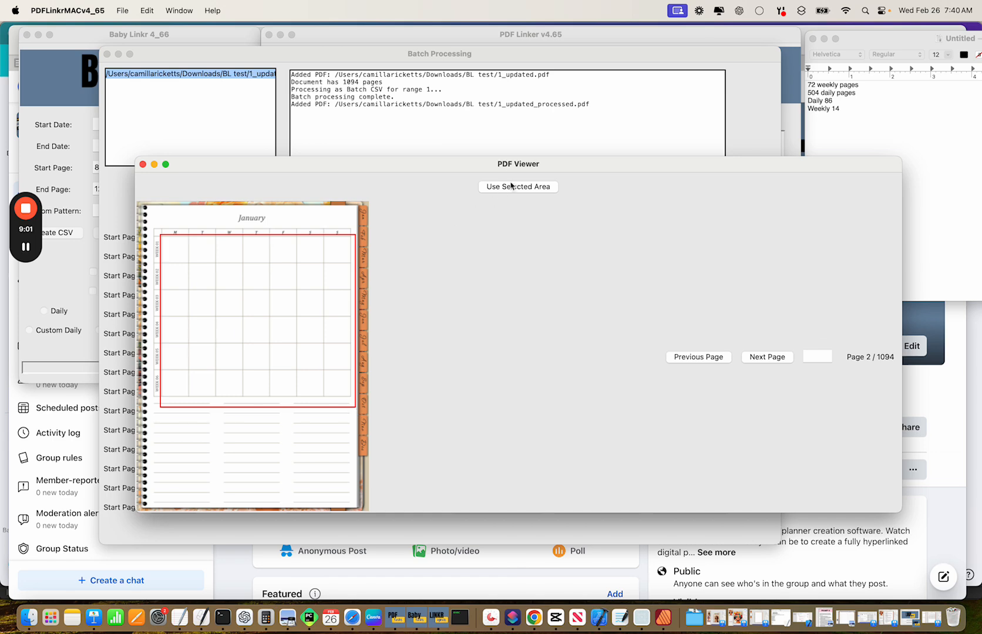
click(512, 187)
click(142, 167)
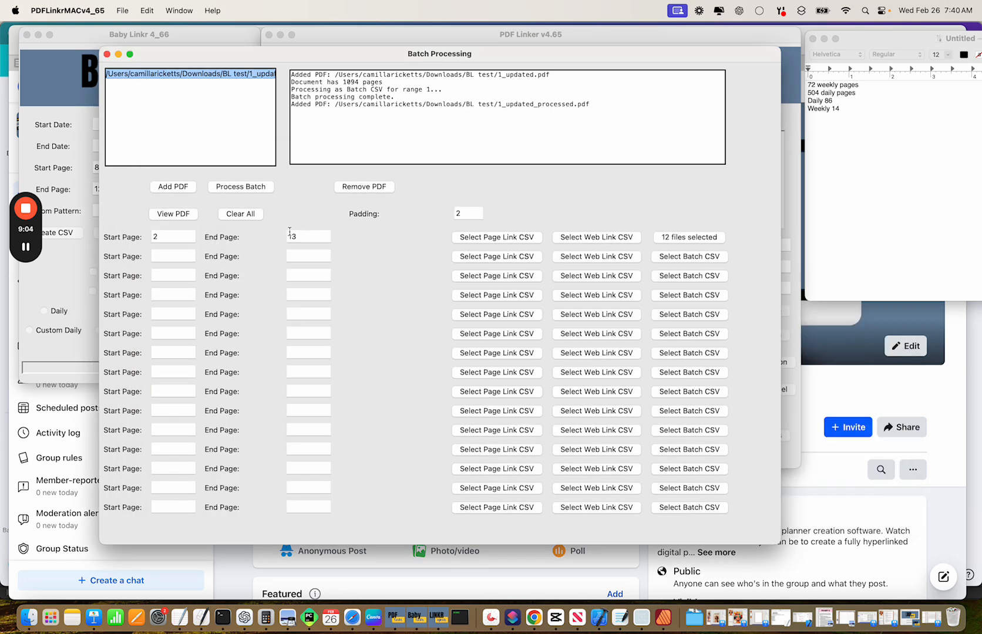
Load the twelve Daily CSVs, 1Jan.csv to 12Dec.csv, and process the batch to completion.
click(671, 240)
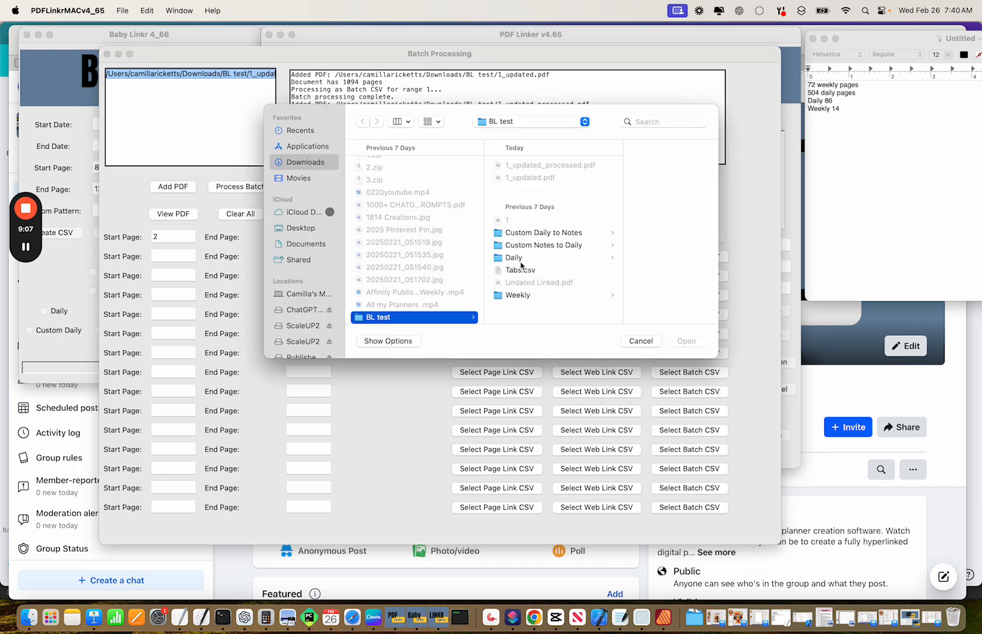
click(521, 264)
click(620, 166)
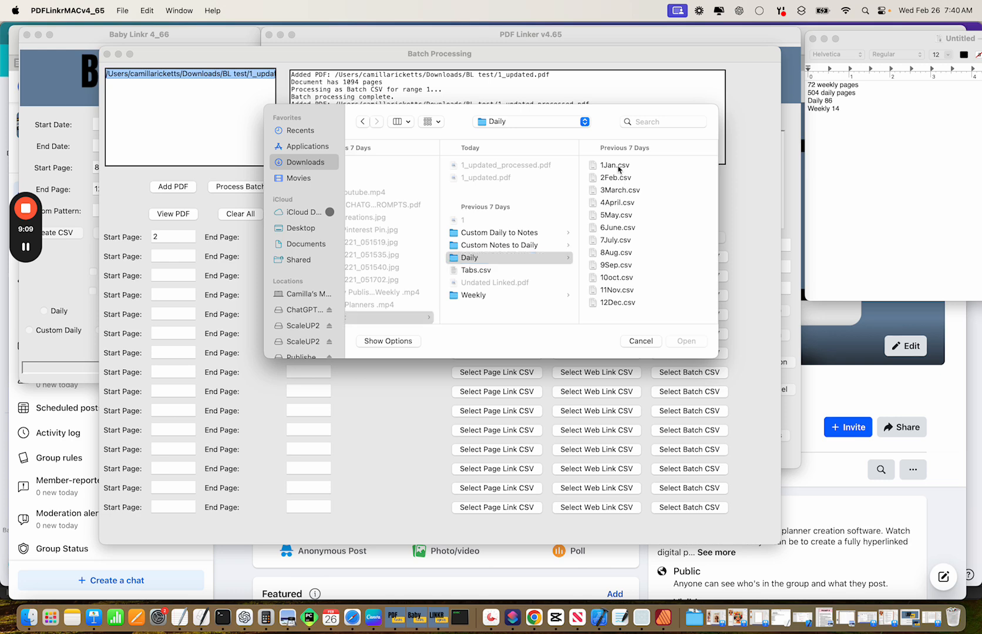
shift+click(498, 305)
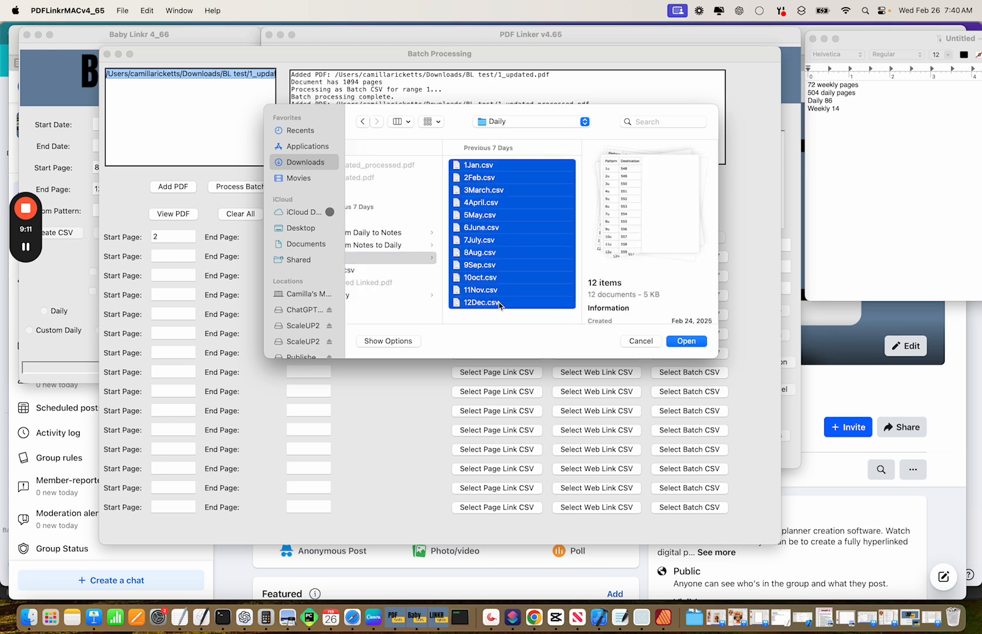
click(669, 343)
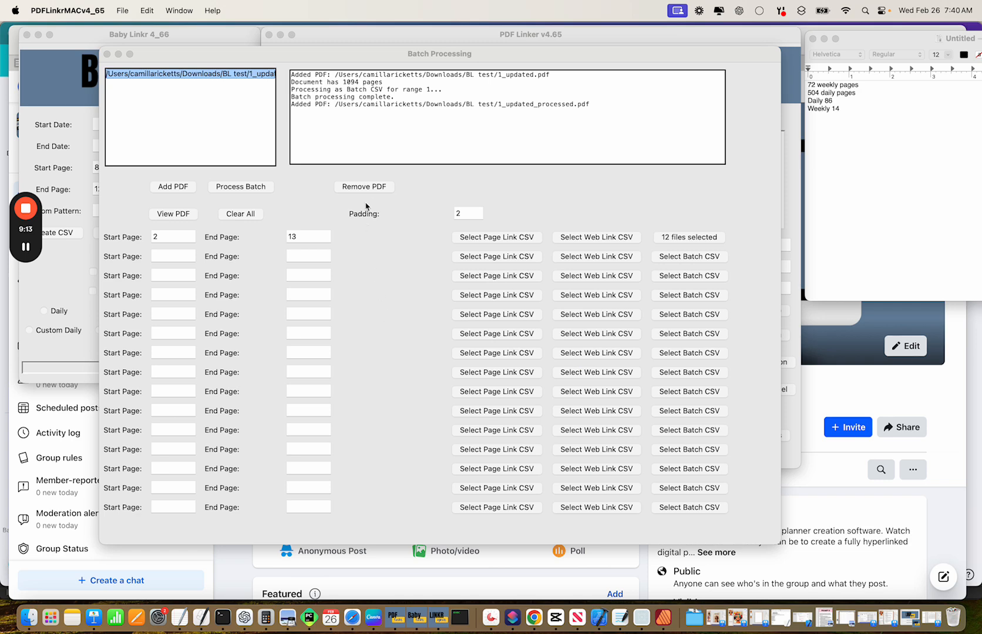
click(236, 188)
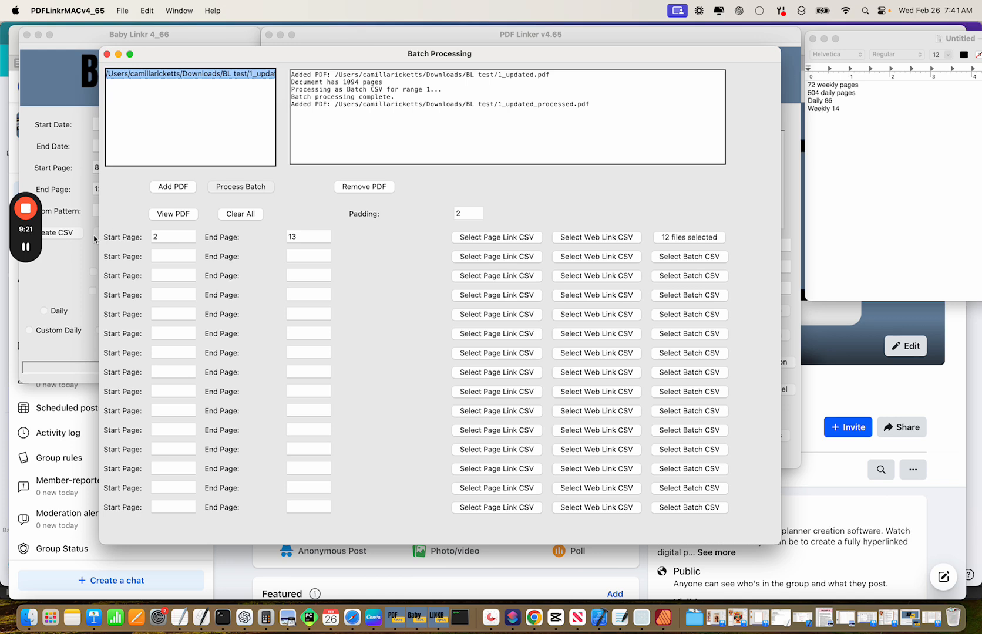
click(491, 233)
click(29, 618)
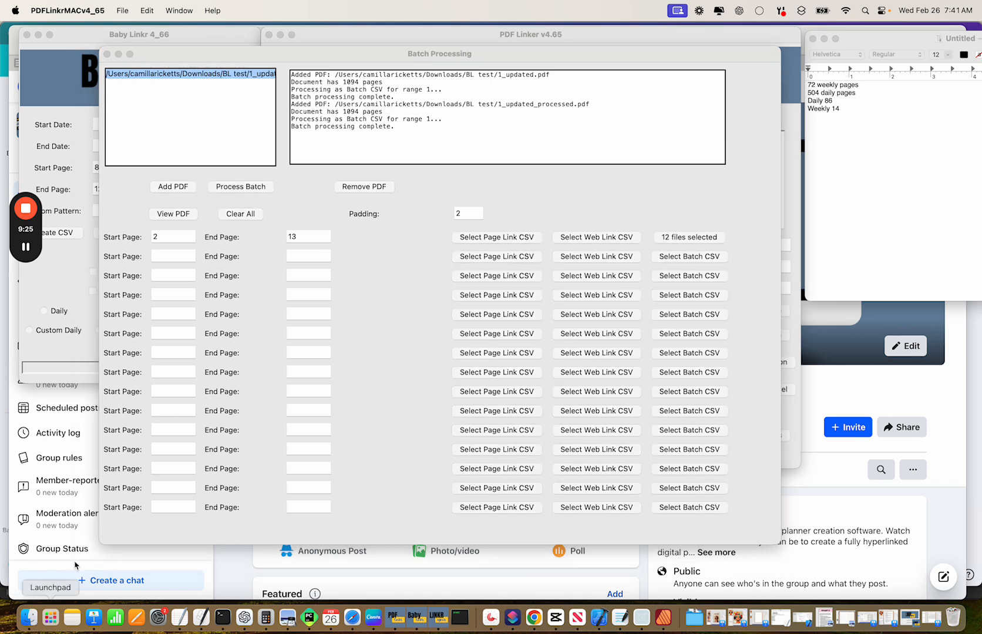
Open 1_updated_processed_processed.pdf from Downloads > BL test in Preview.
click(24, 160)
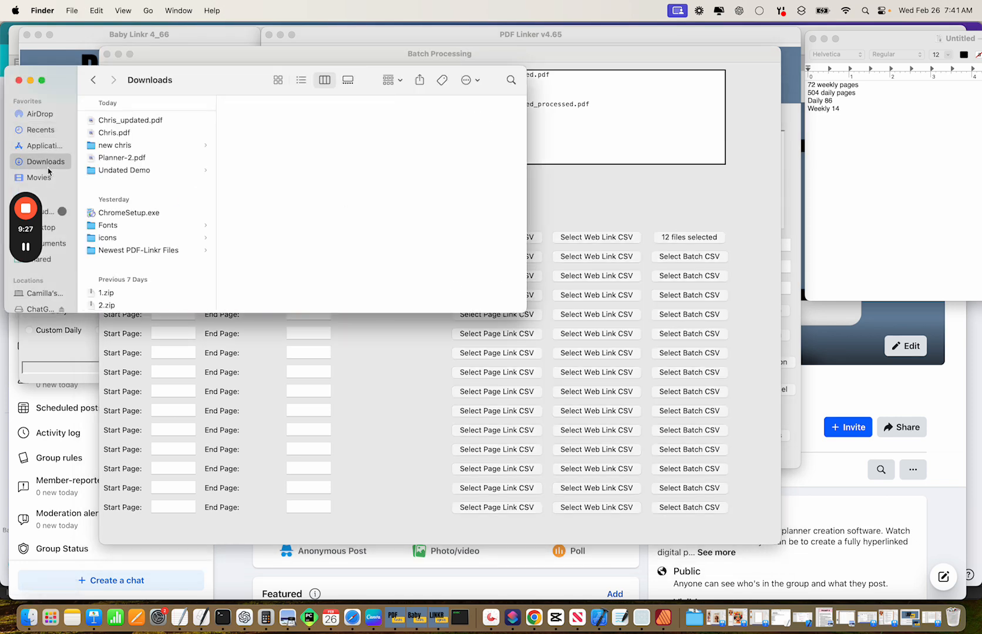
scroll(142, 210, down, 2)
scroll(143, 211, down, 5)
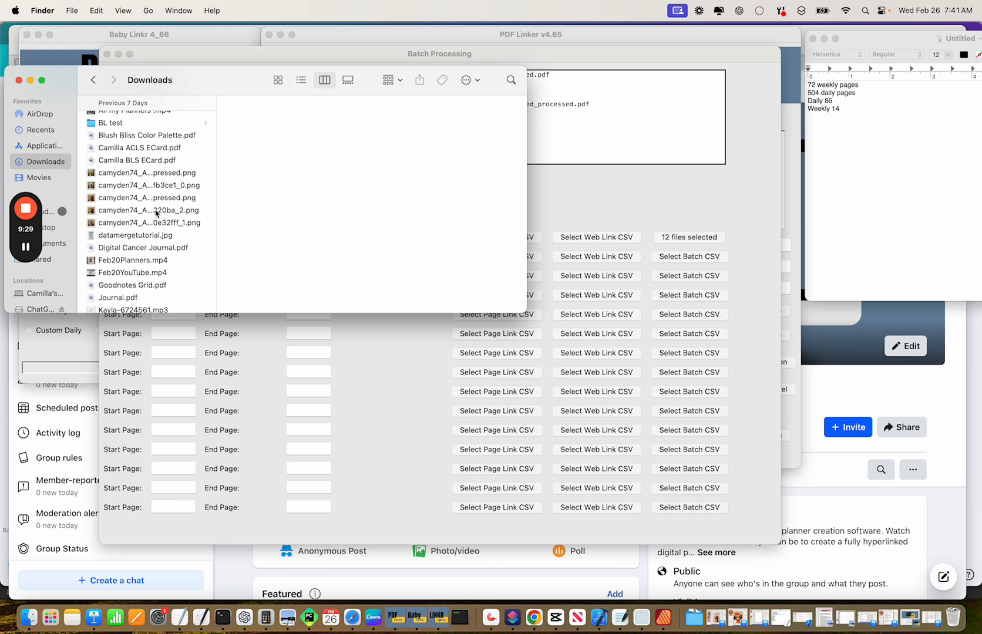
scroll(156, 213, up, 10)
scroll(135, 247, down, 3)
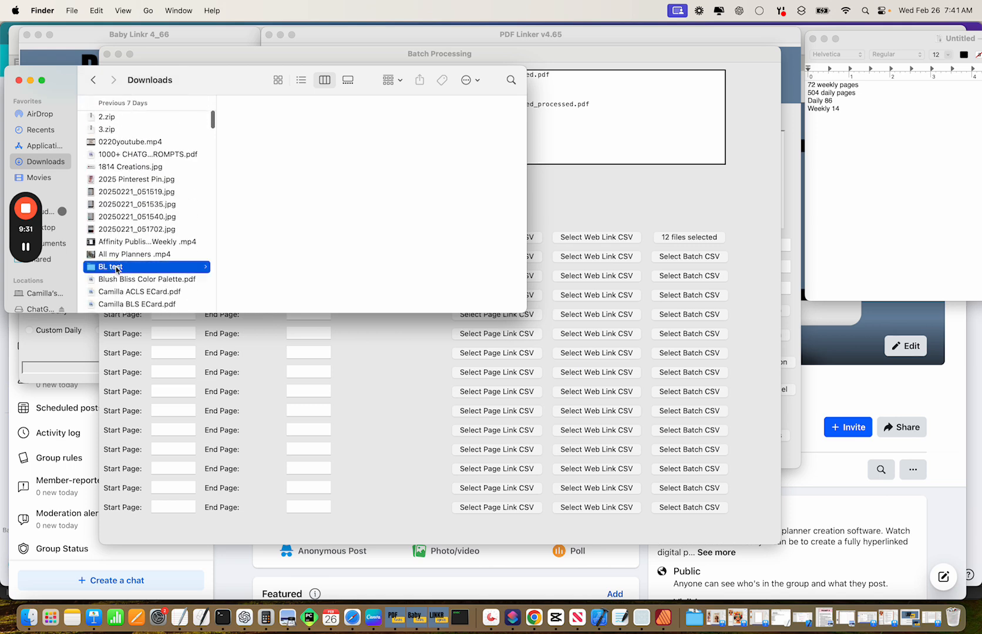
click(116, 268)
click(302, 121)
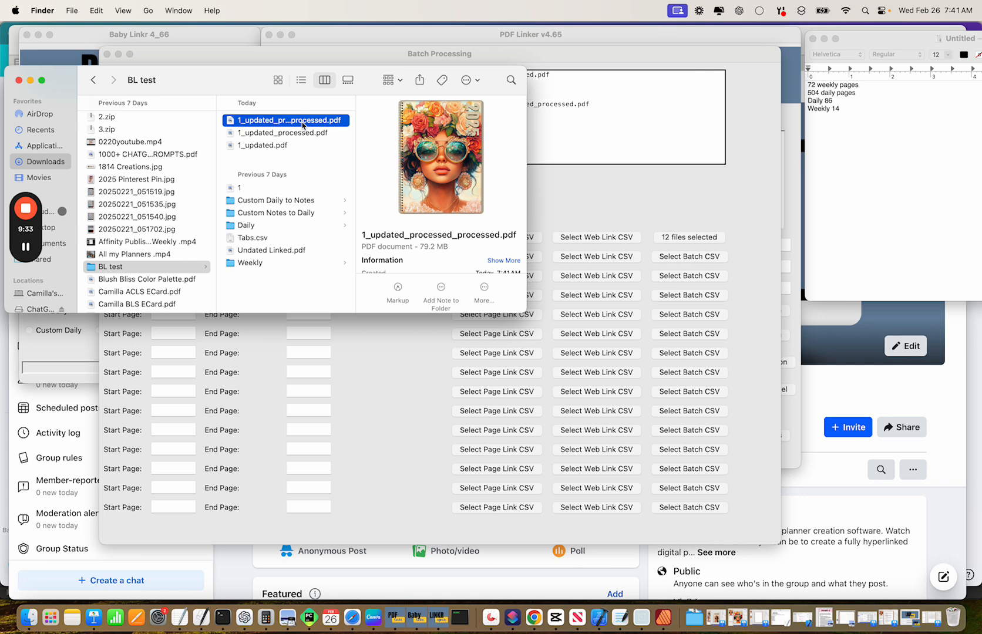
double_click(303, 121)
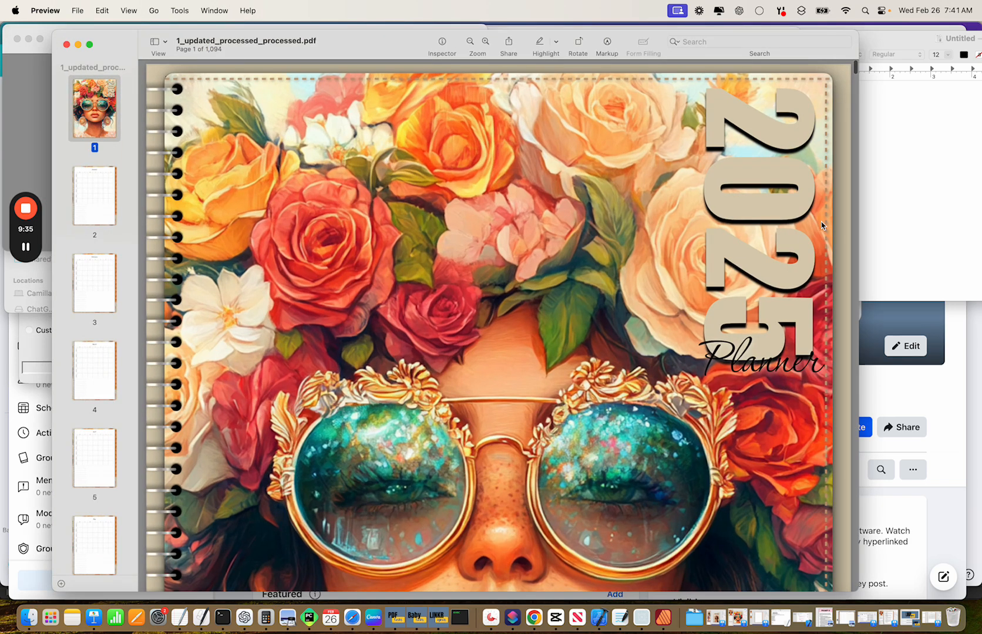
Narrow the Preview window and test the WEEK label links and the Feb tab link.
drag(858, 225, 520, 212)
click(79, 203)
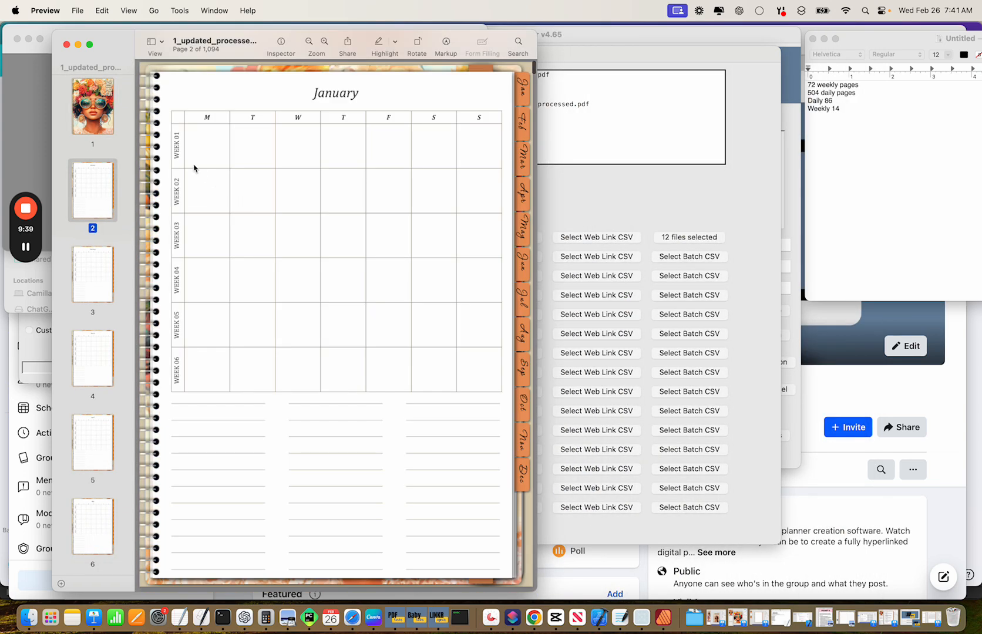
click(178, 150)
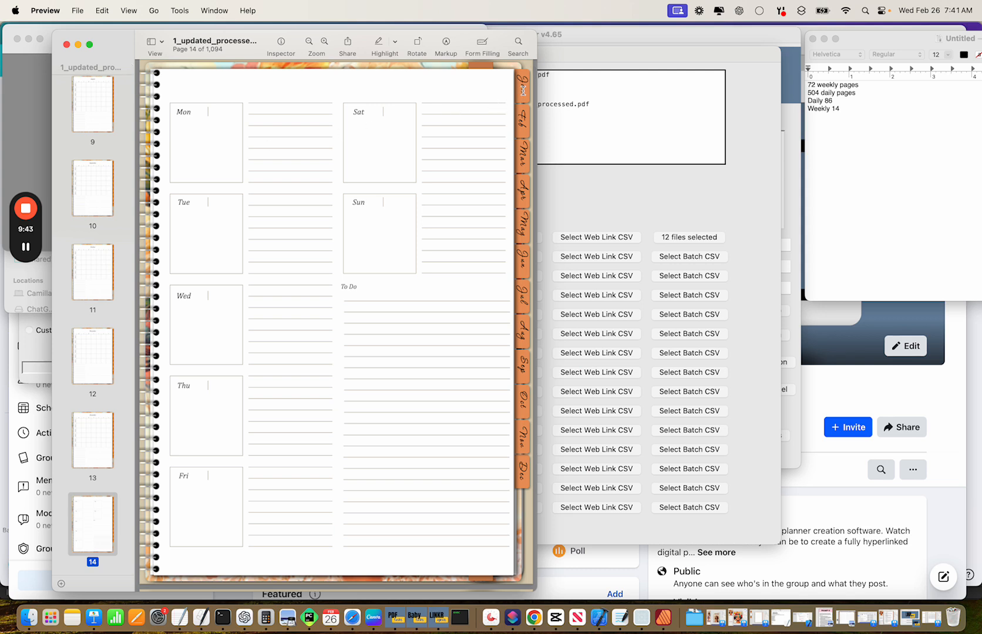
click(522, 122)
click(174, 155)
click(519, 128)
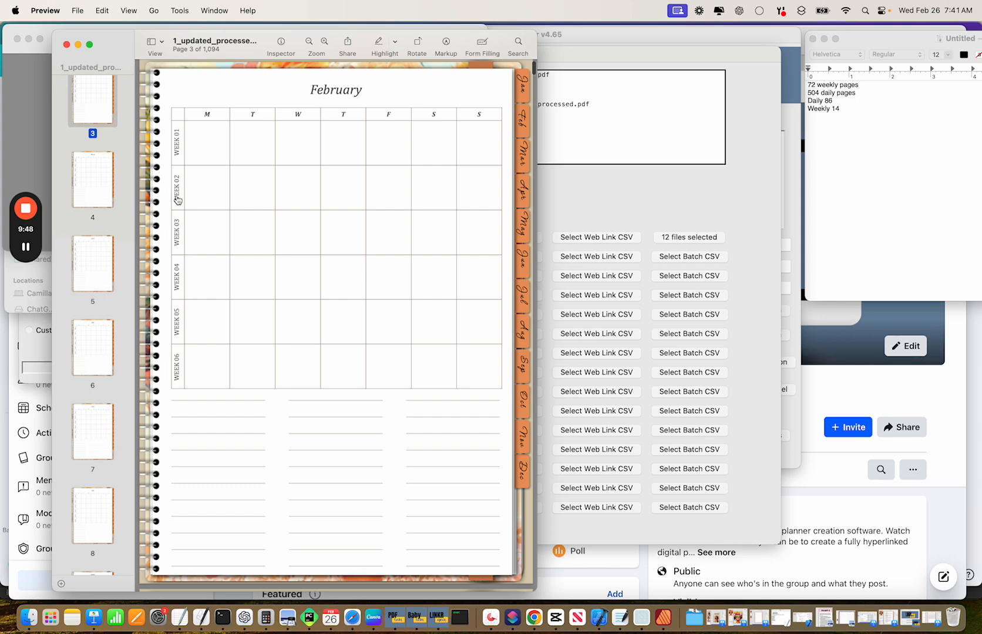
click(176, 201)
click(519, 128)
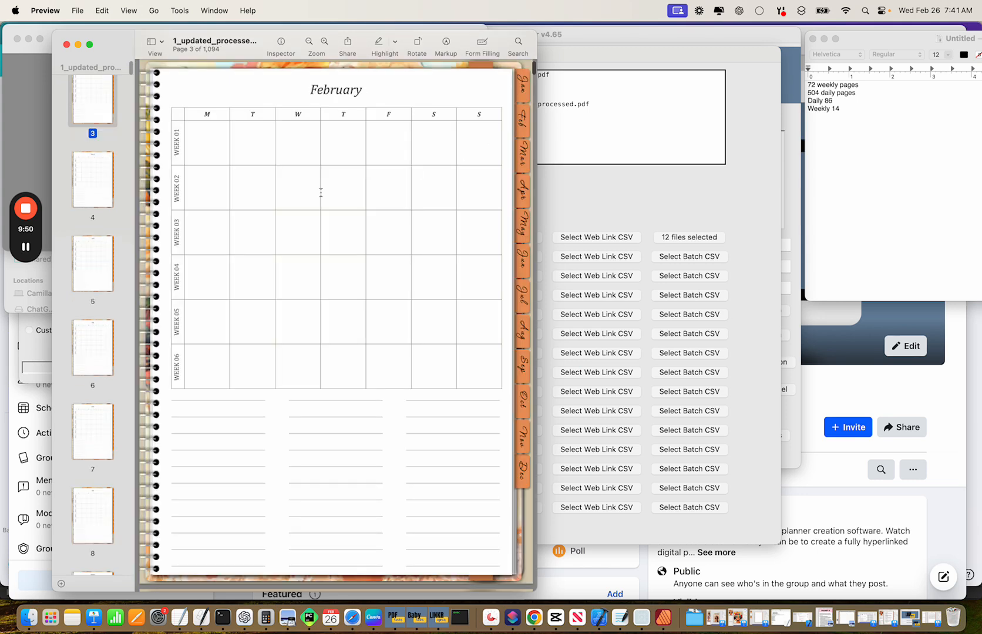
click(178, 242)
click(523, 128)
Test the February day cells' links to their daily pages, returning through the Feb tab.
click(206, 146)
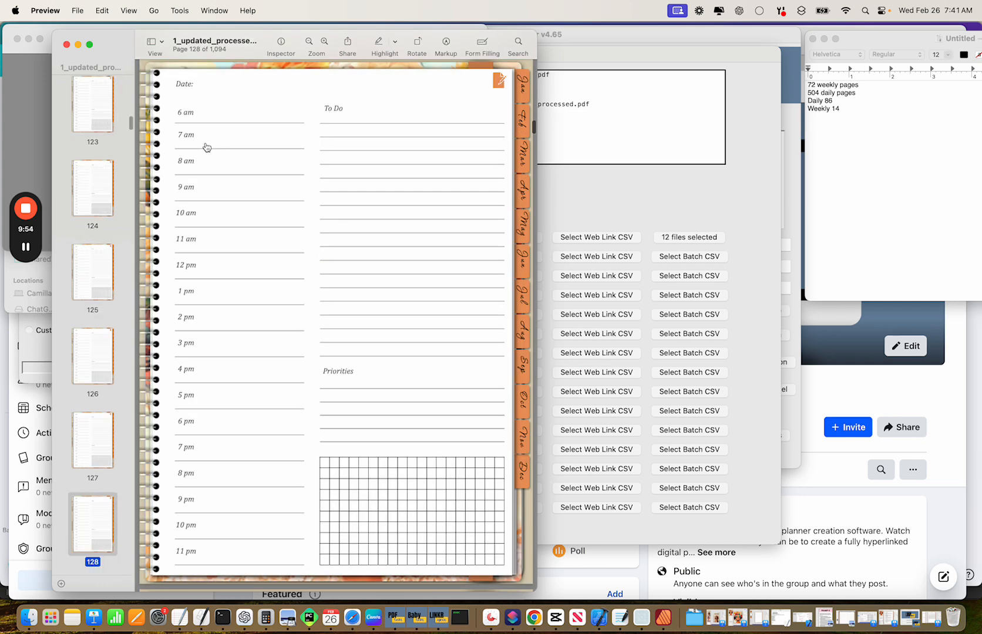
click(521, 129)
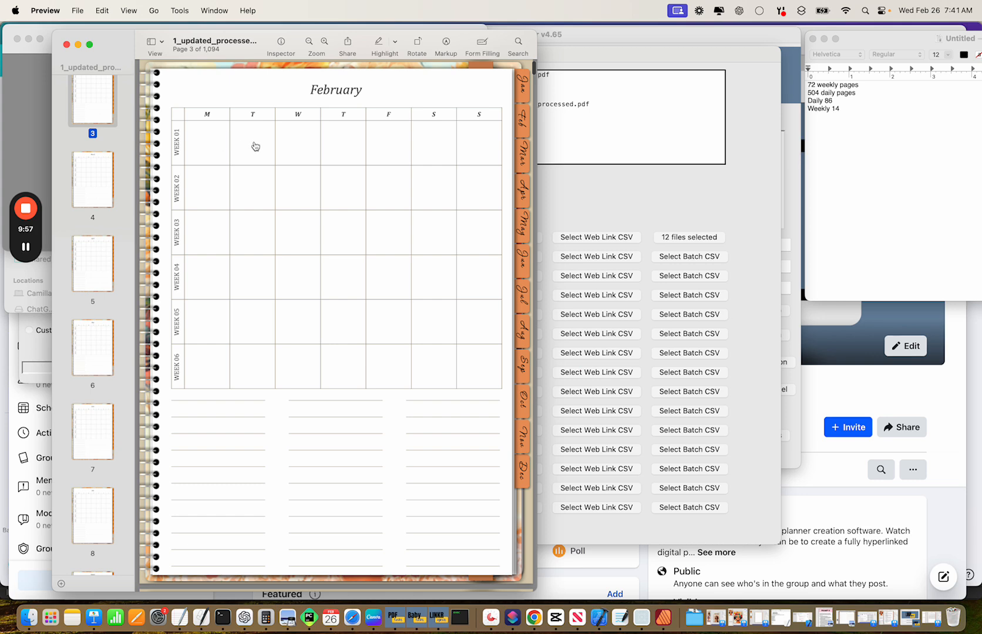
click(255, 145)
click(520, 127)
click(307, 148)
click(519, 124)
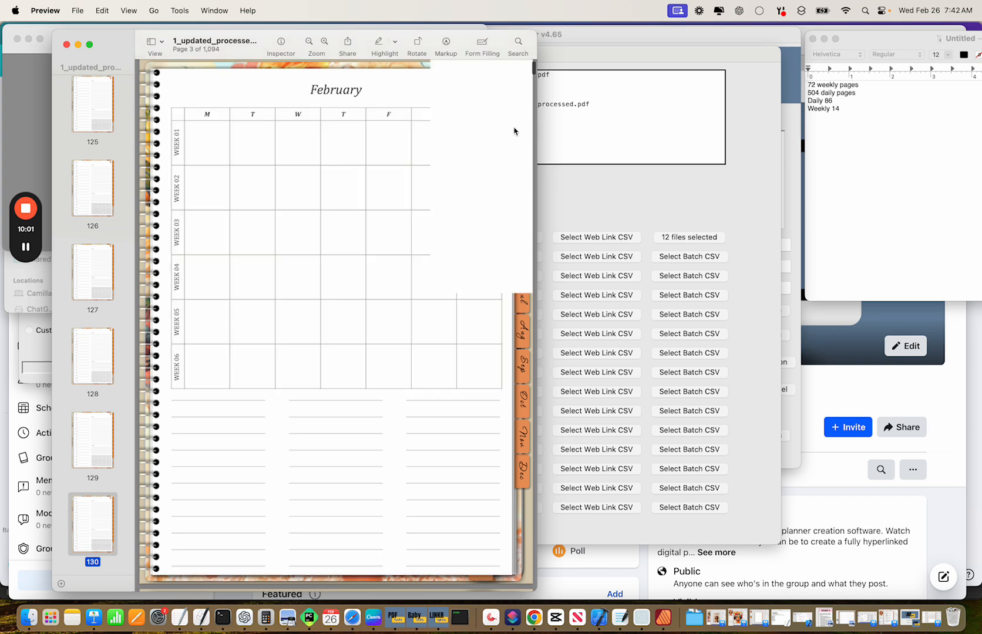
click(347, 143)
click(519, 128)
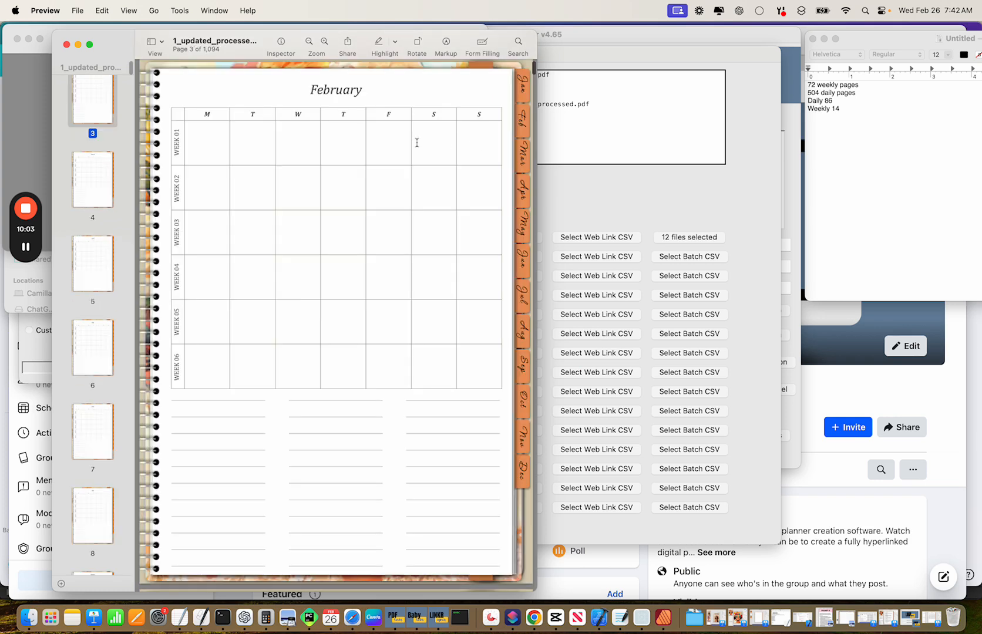
click(385, 150)
click(298, 238)
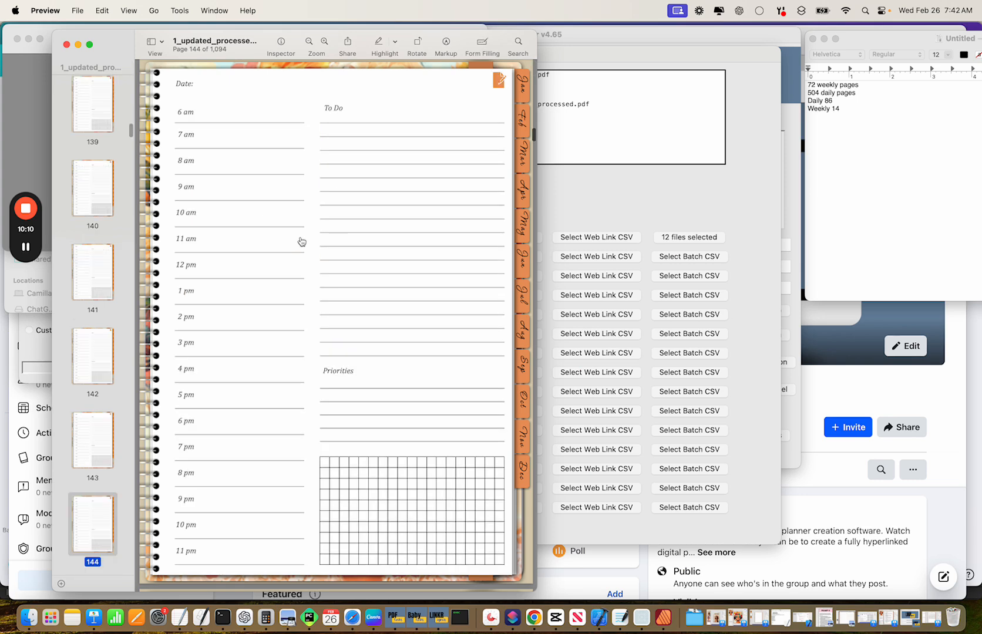
click(522, 128)
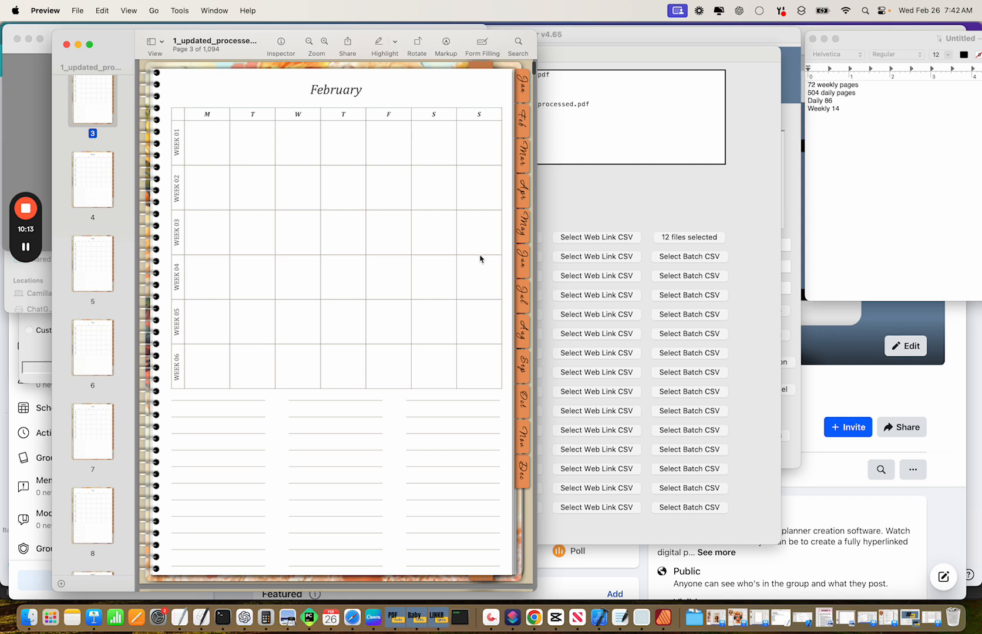